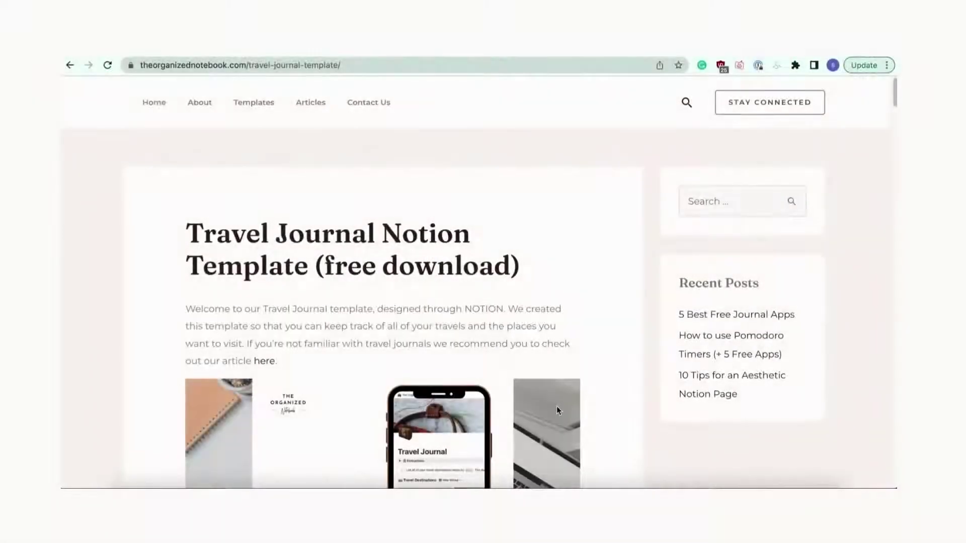
- Scroll the Travel Journal template article down to the 'Get this template Gumroad' button and Tutorial section
scroll(557, 411, down, 1)
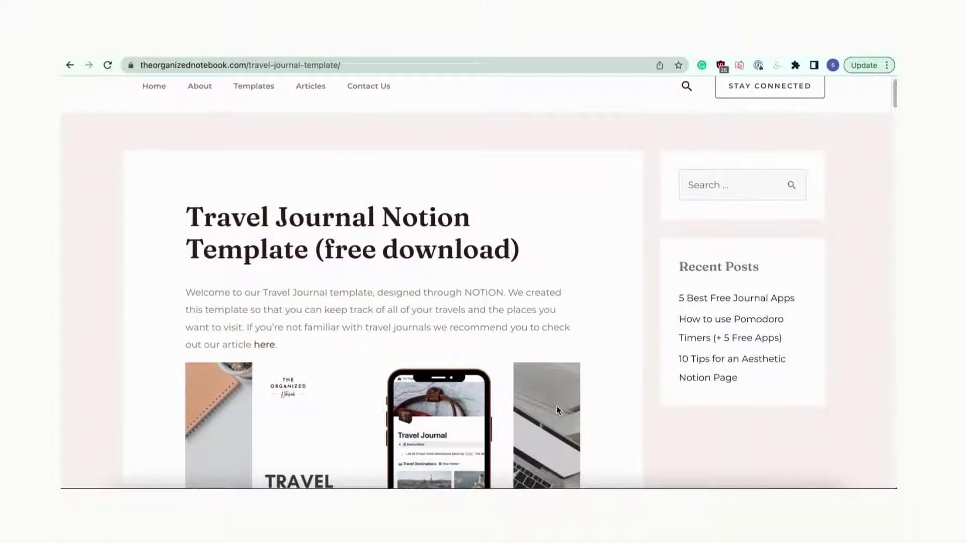
scroll(556, 411, up, 1)
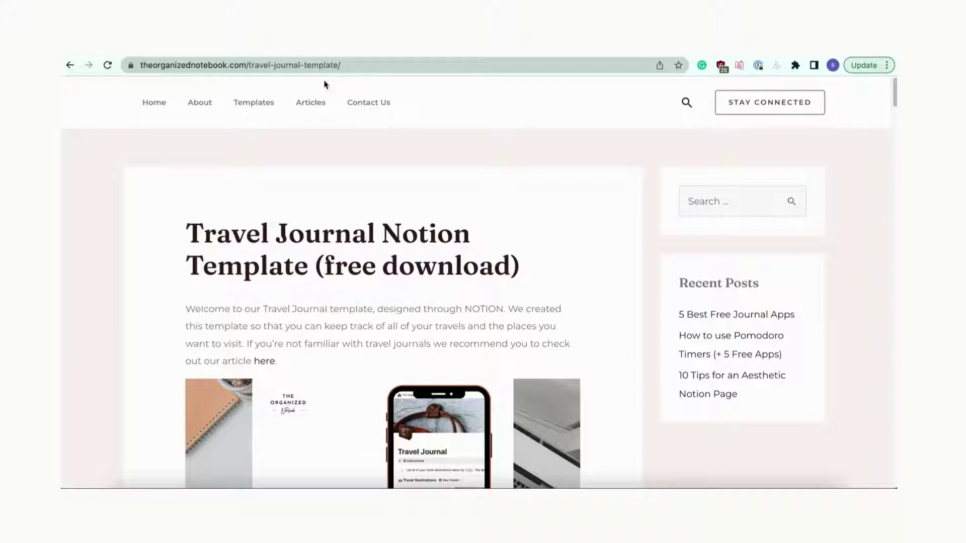
scroll(328, 146, down, 7)
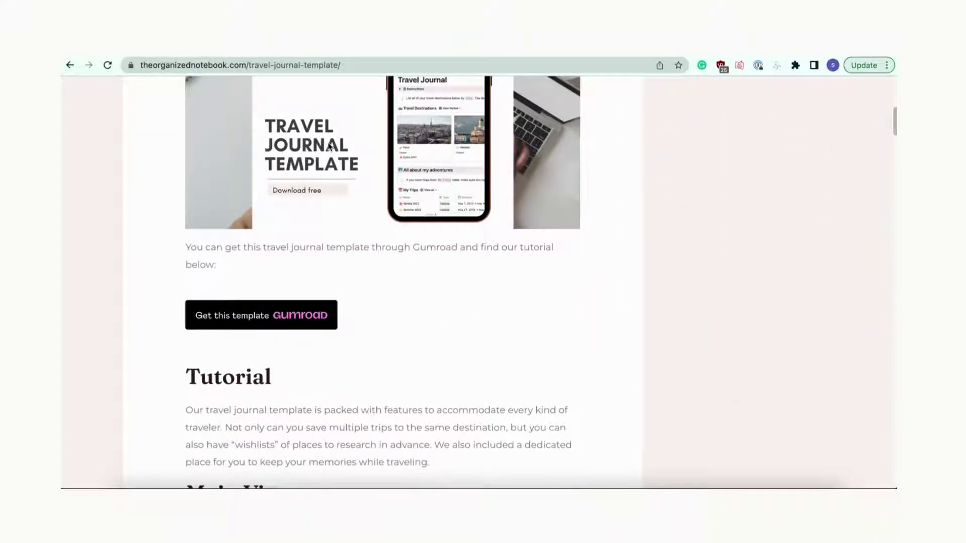
- Get the Travel Journal template on Gumroad at a $0 price and check out
click(269, 324)
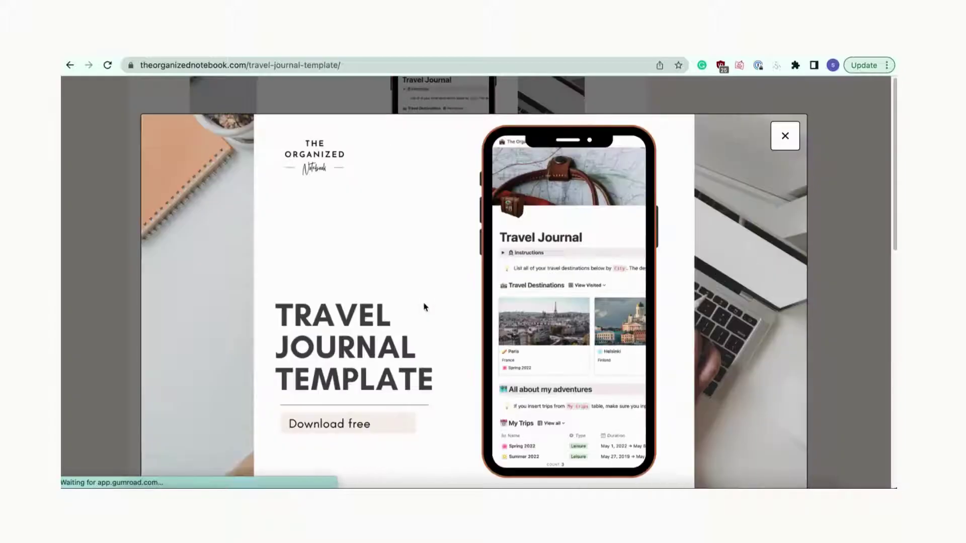
scroll(550, 308, down, 8)
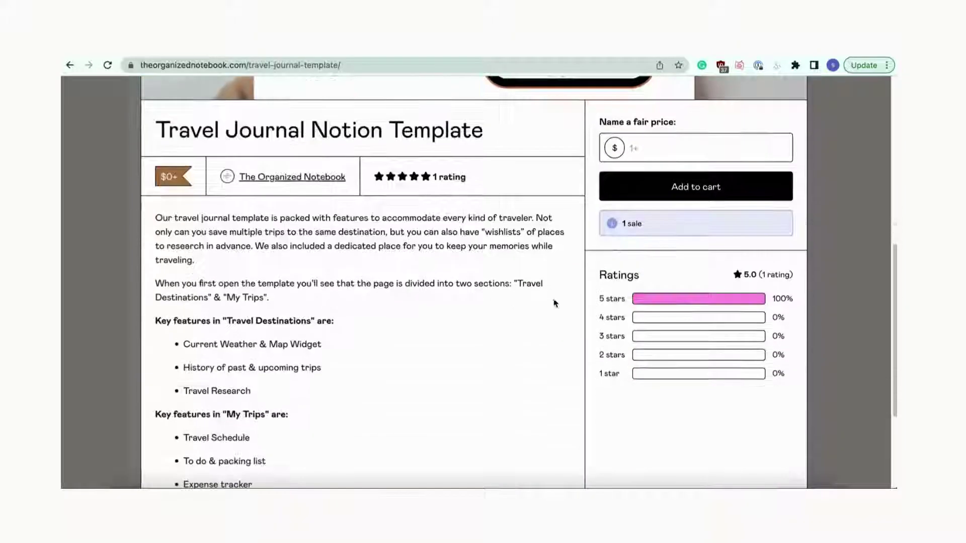
click(657, 148)
text(0)
click(668, 194)
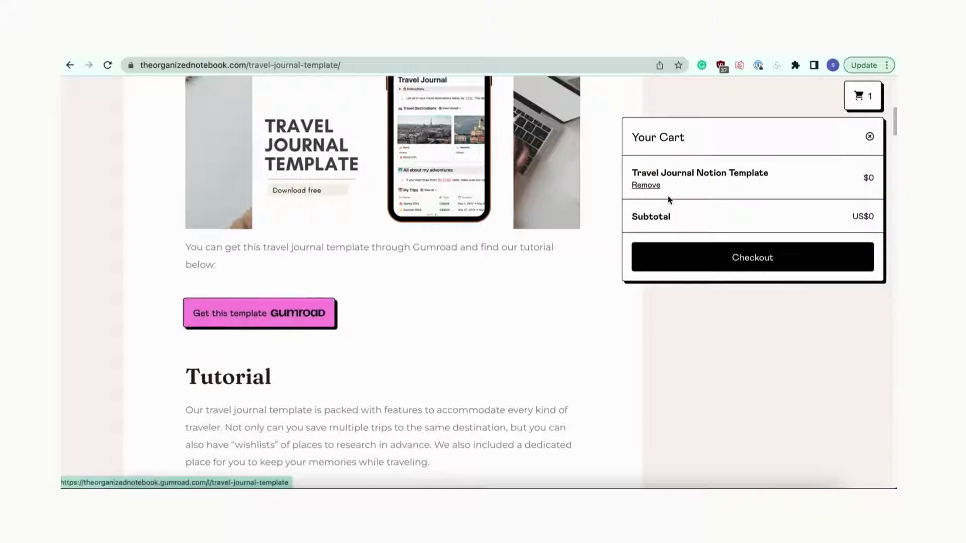
click(711, 258)
click(719, 240)
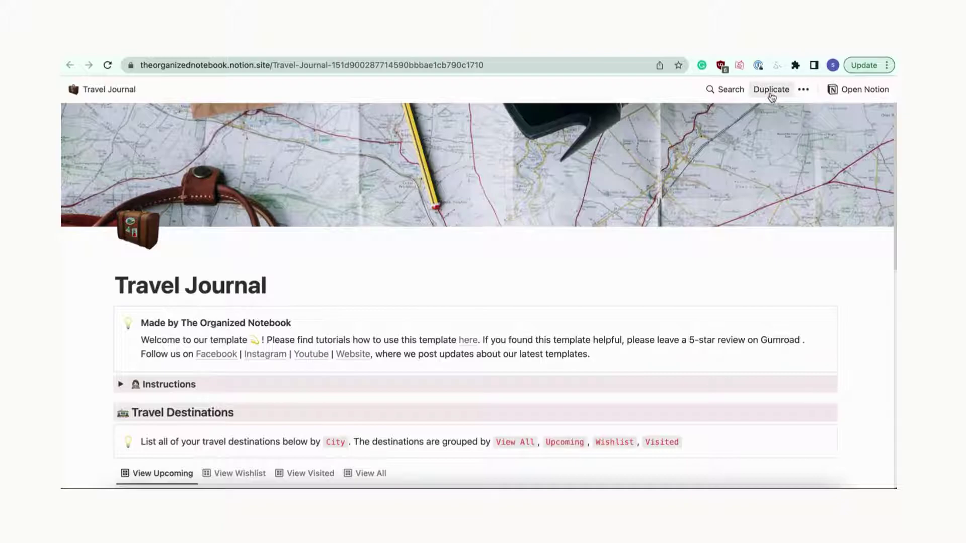
- Duplicate the public Travel Journal page into your own Notion workspace
click(772, 95)
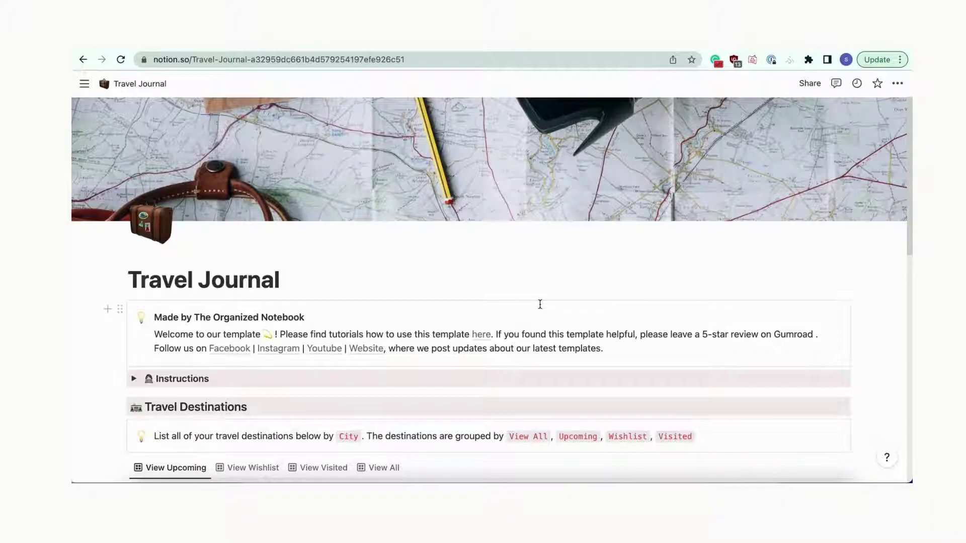
- Switch the Travel Destinations gallery through the Wishlist and Visited views, ending on View All
scroll(540, 305, down, 5)
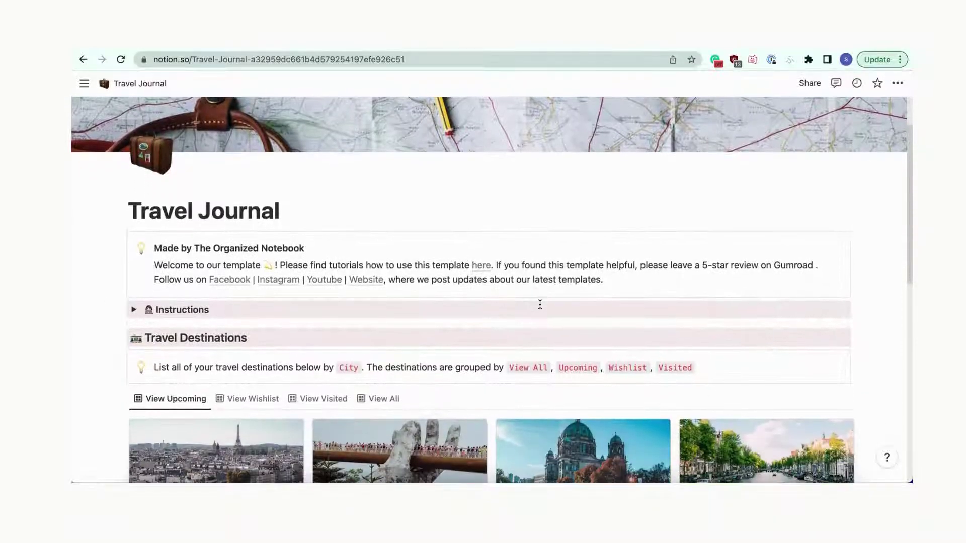
scroll(540, 304, down, 2)
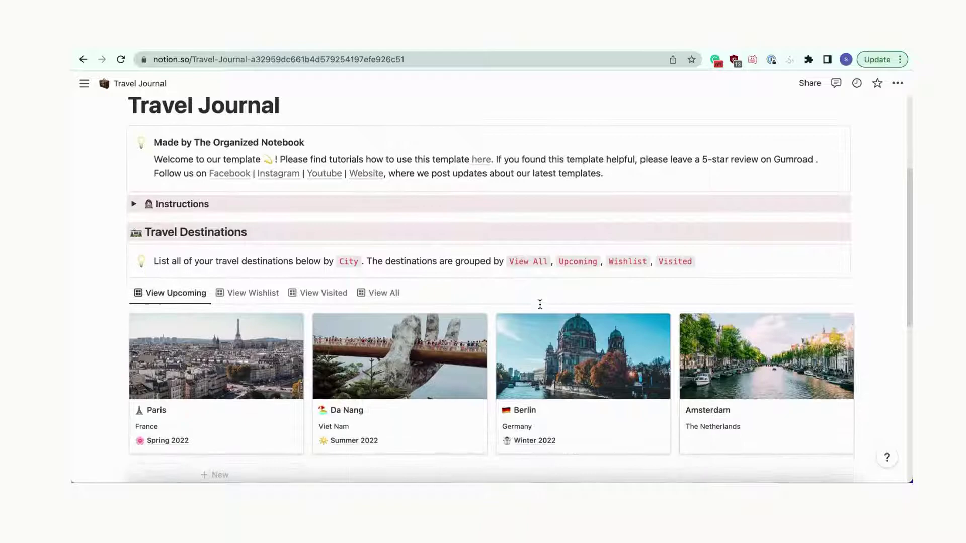
scroll(540, 304, down, 2)
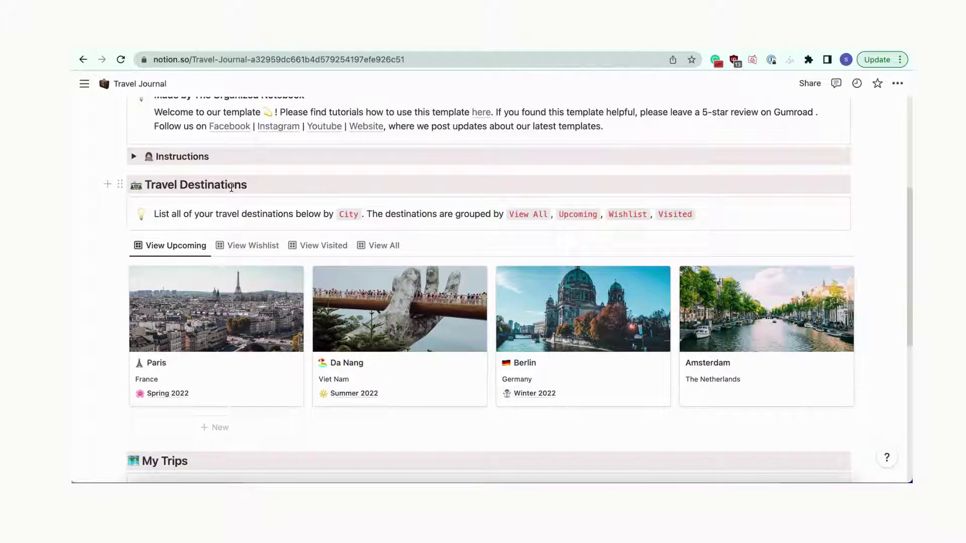
scroll(280, 187, down, 2)
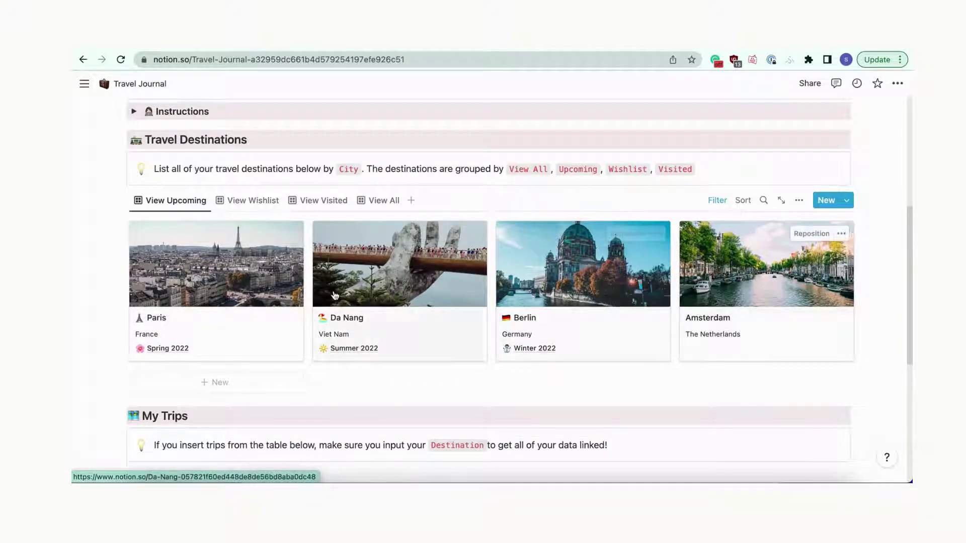
click(251, 204)
click(324, 202)
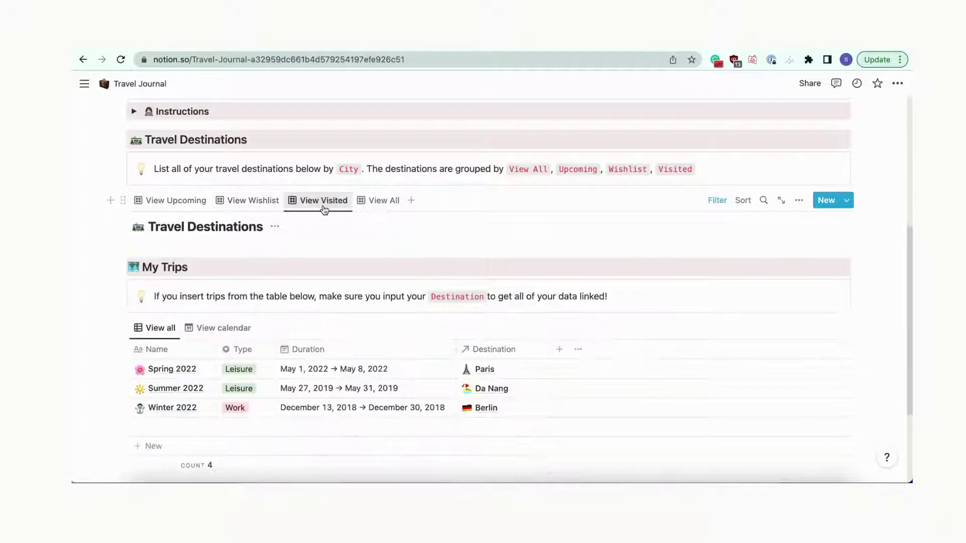
click(377, 201)
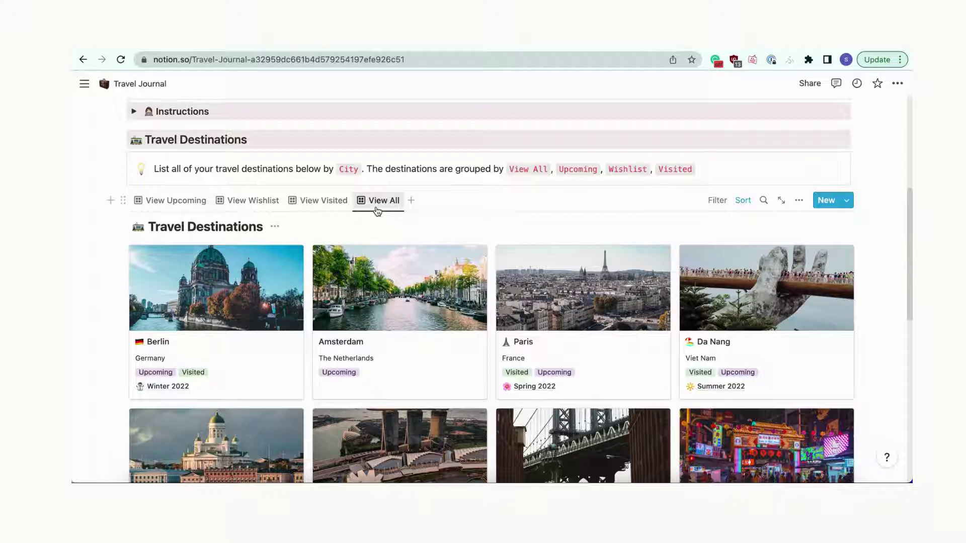
- Preview the Berlin destination page, then close it and return to the journal
scroll(350, 235, down, 3)
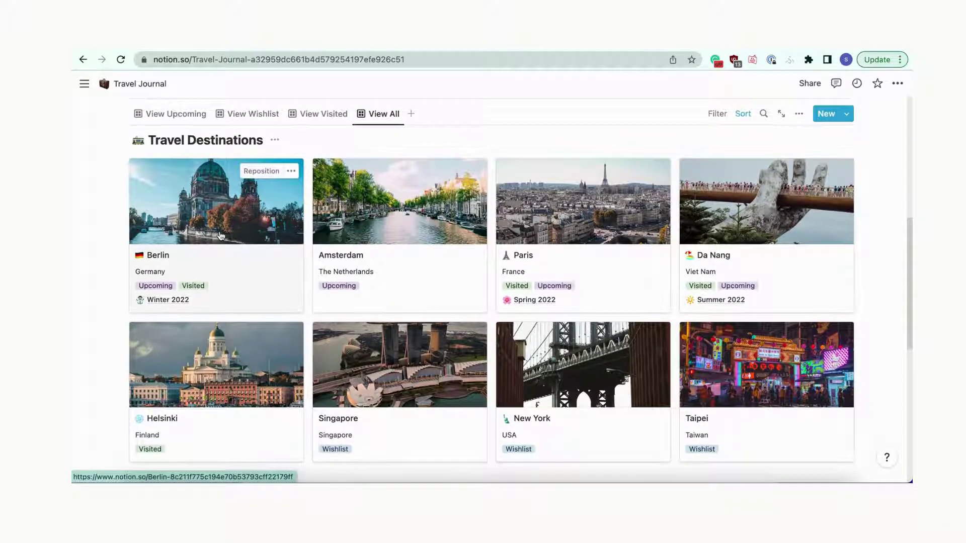
click(221, 234)
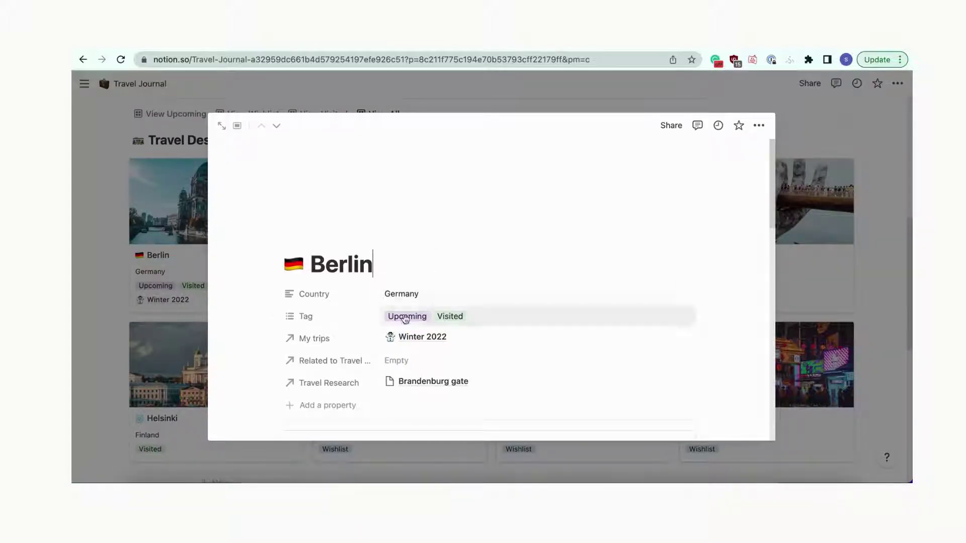
scroll(417, 389, down, 8)
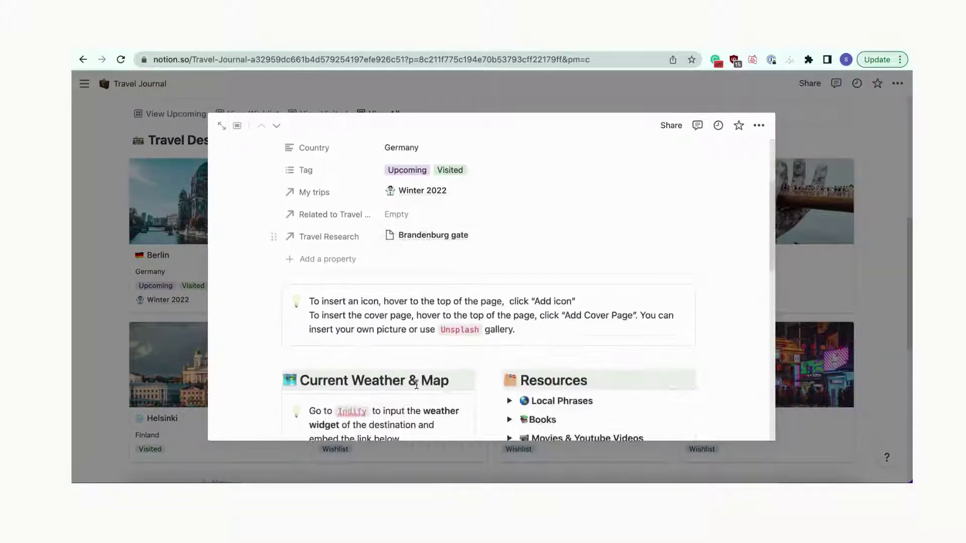
click(97, 352)
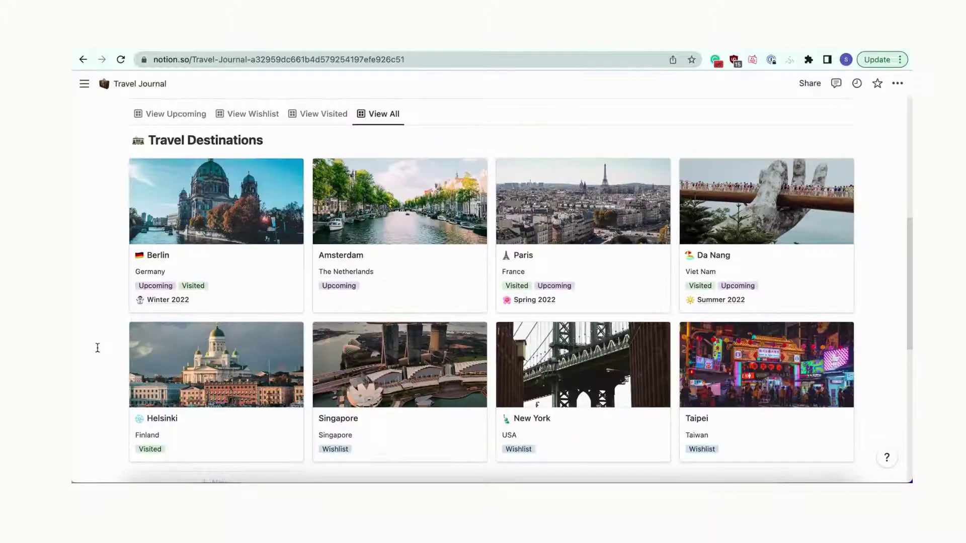
scroll(221, 355, down, 4)
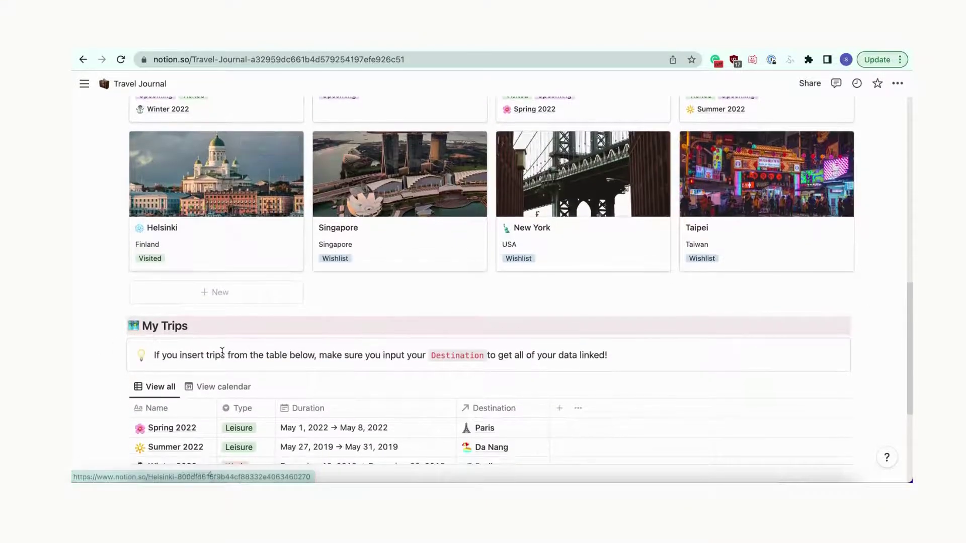
scroll(216, 347, down, 3)
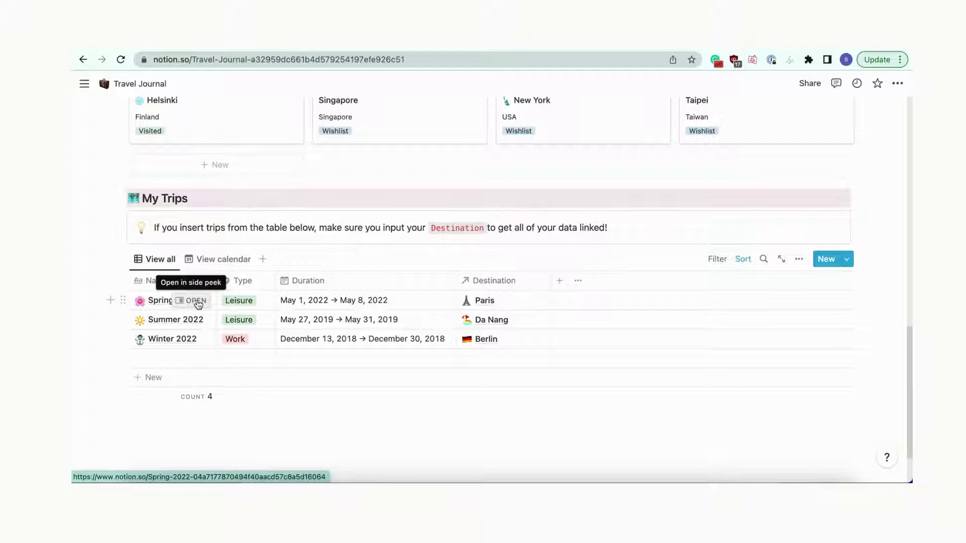
click(216, 260)
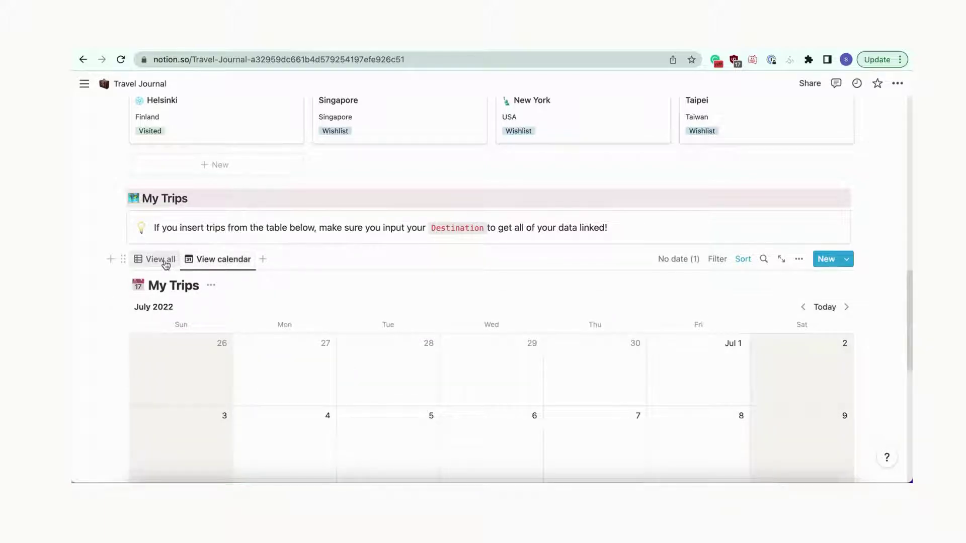
click(160, 260)
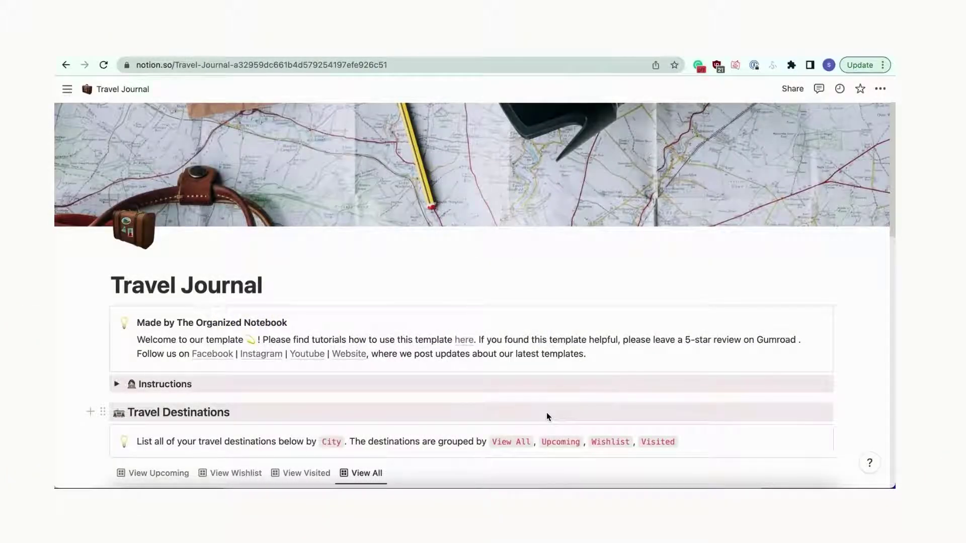
scroll(513, 330, down, 6)
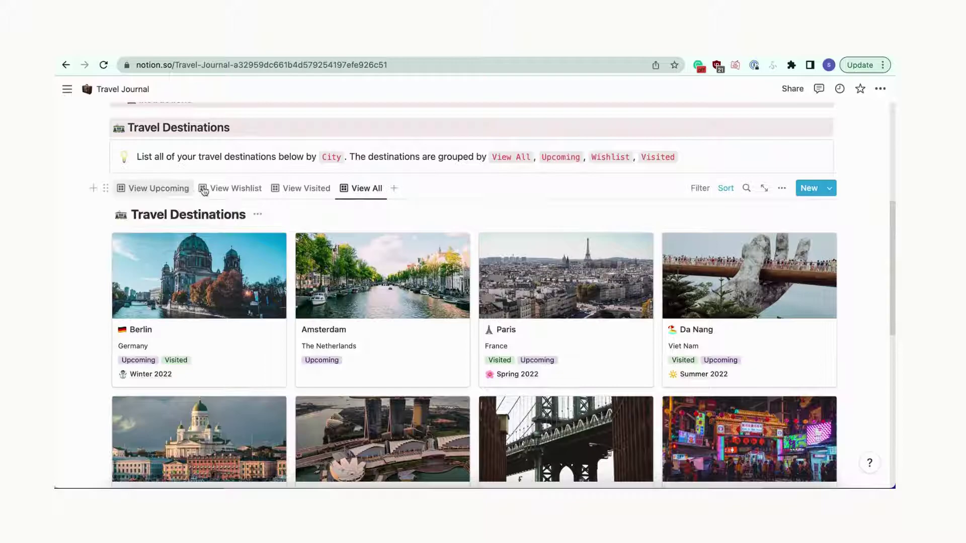
scroll(223, 197, up, 2)
scroll(231, 197, down, 1)
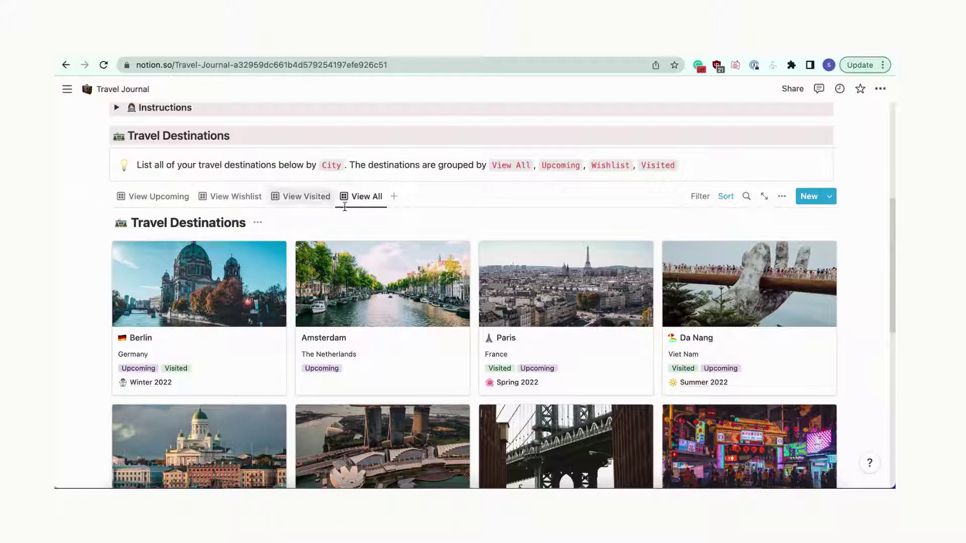
click(363, 200)
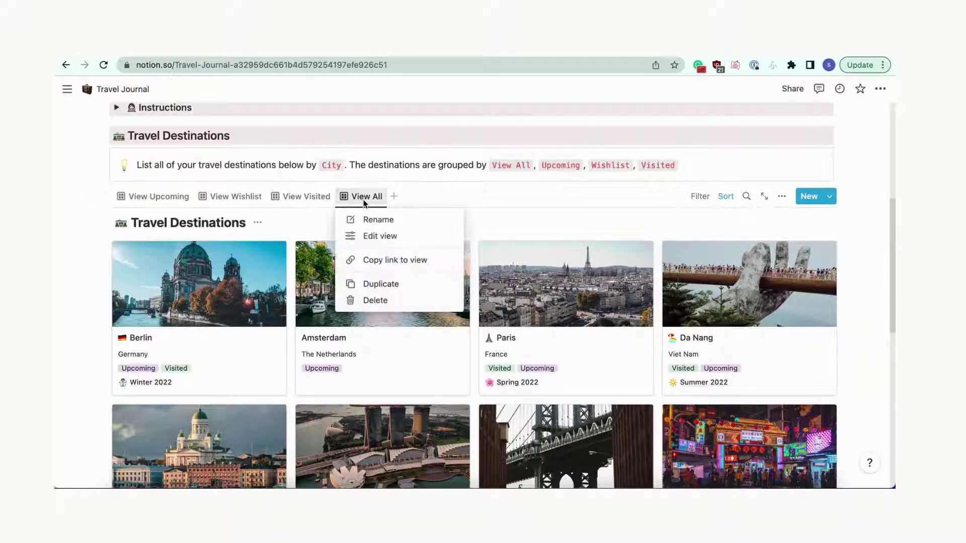
click(364, 204)
scroll(356, 241, down, 4)
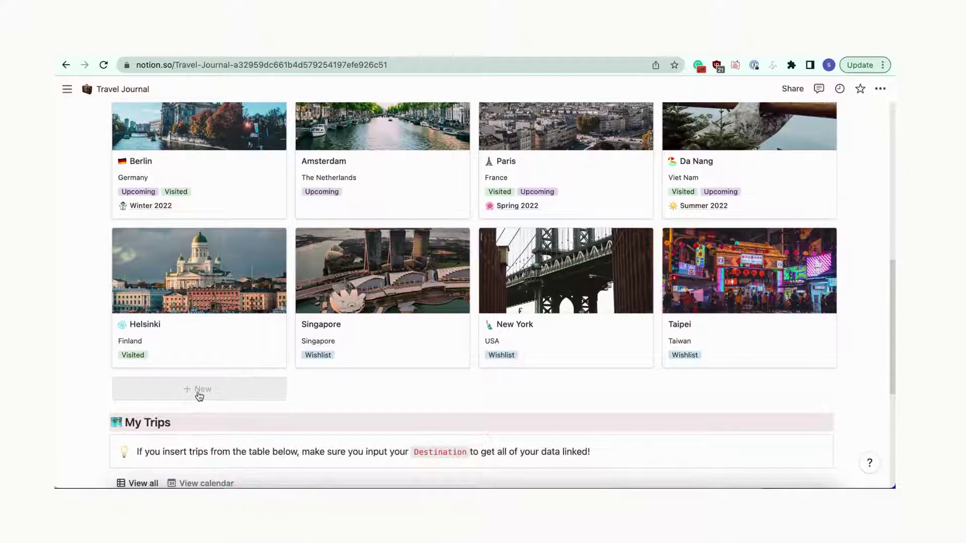
- Add a Tokyo destination card with Country Japan and Tag Upcoming
click(198, 392)
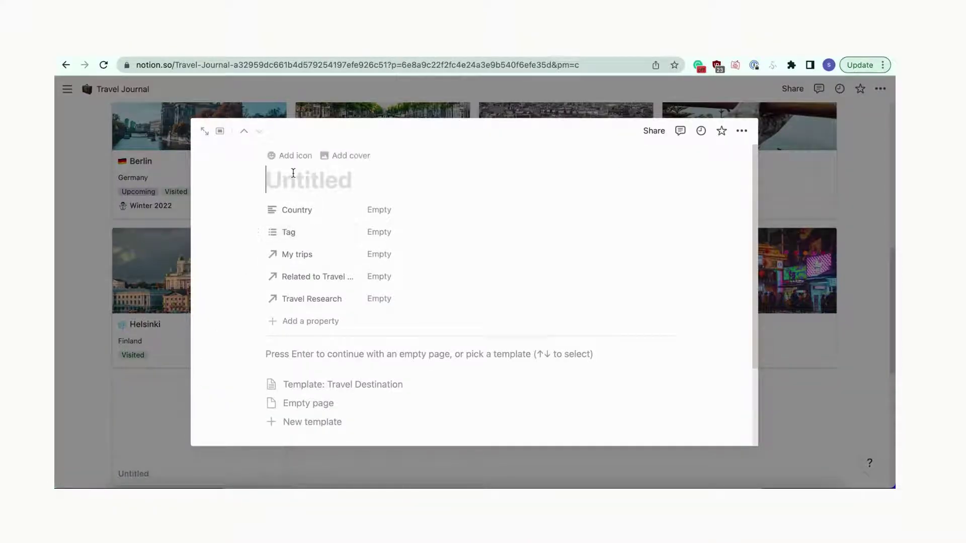
text(Tokyo)
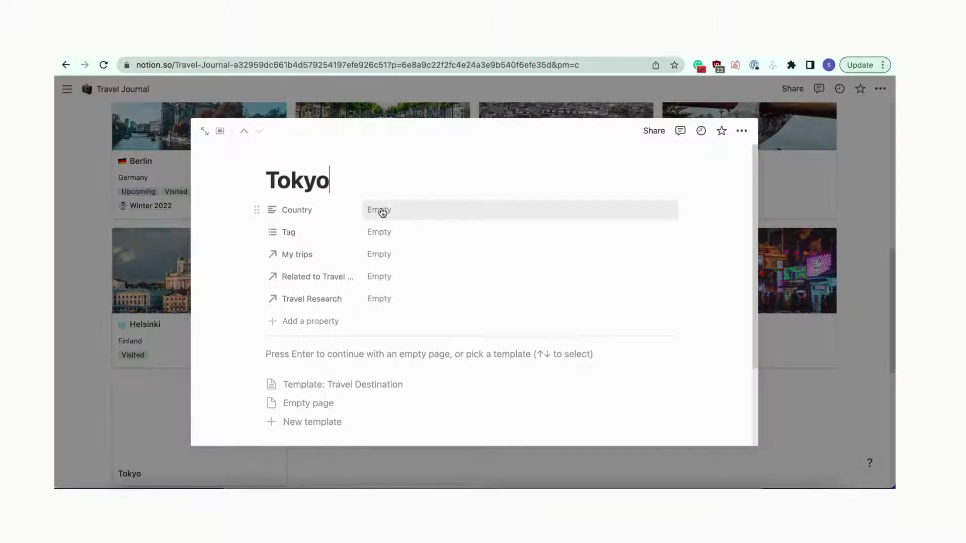
click(382, 212)
text(Japan)
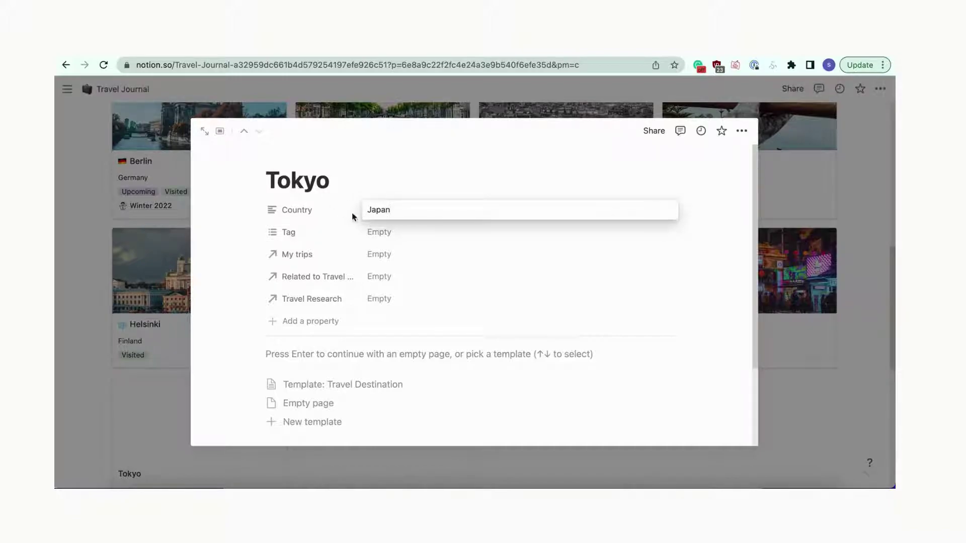
click(386, 233)
click(383, 232)
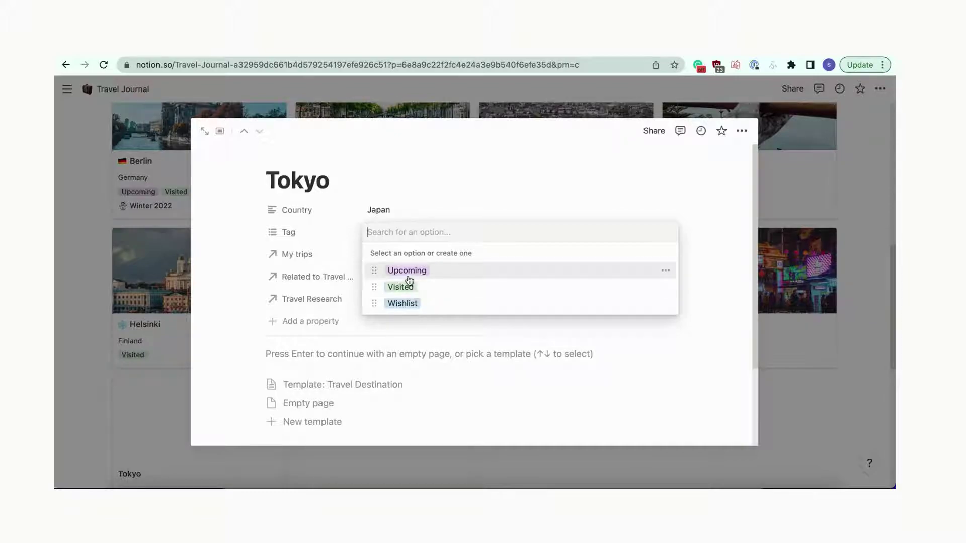
click(408, 277)
click(430, 176)
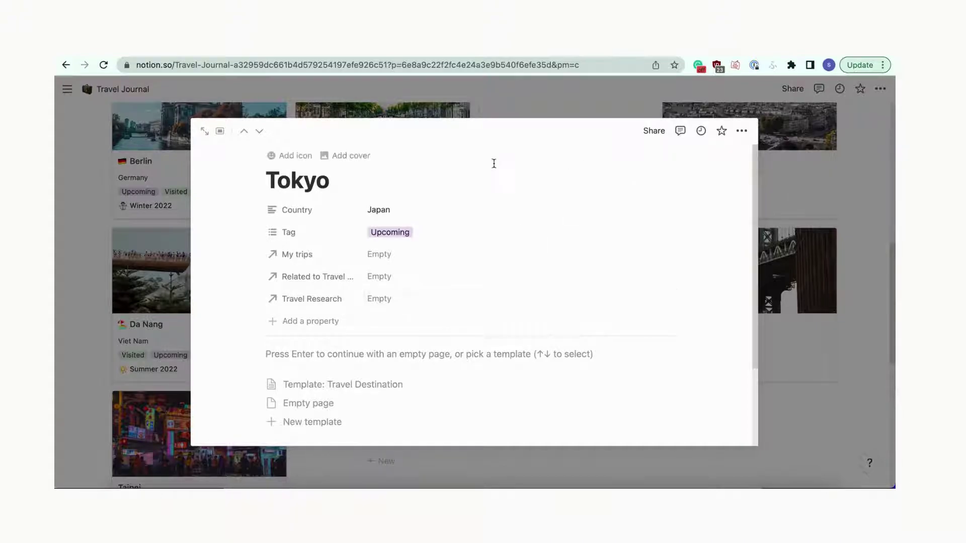
- Set the Tokyo page cover to a pink-and-teal Tokyo photo from Unsplash
click(352, 156)
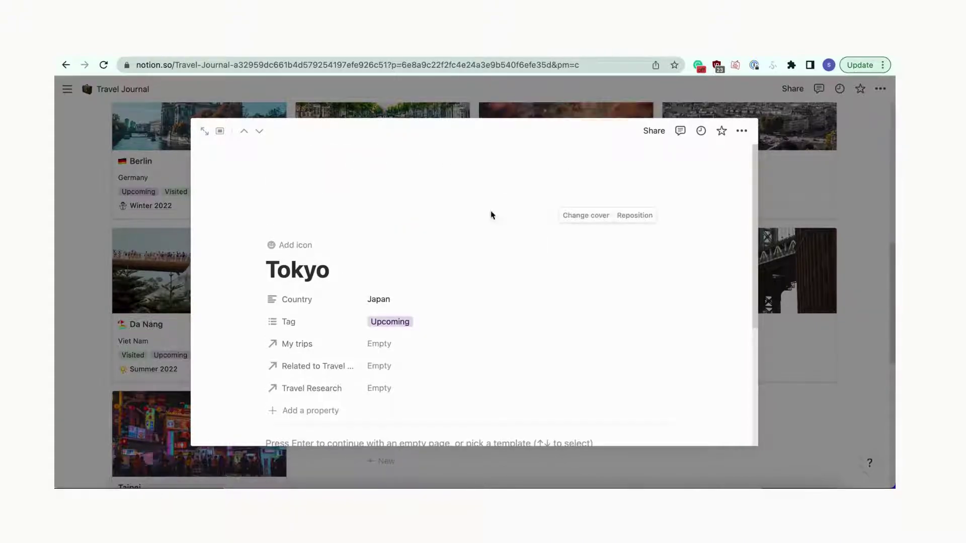
click(583, 214)
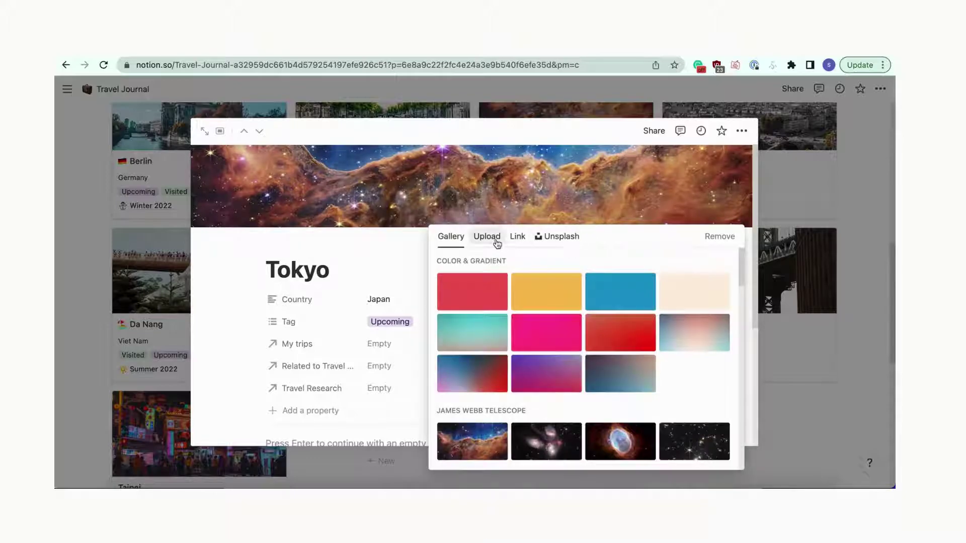
click(553, 236)
text(tokyo)
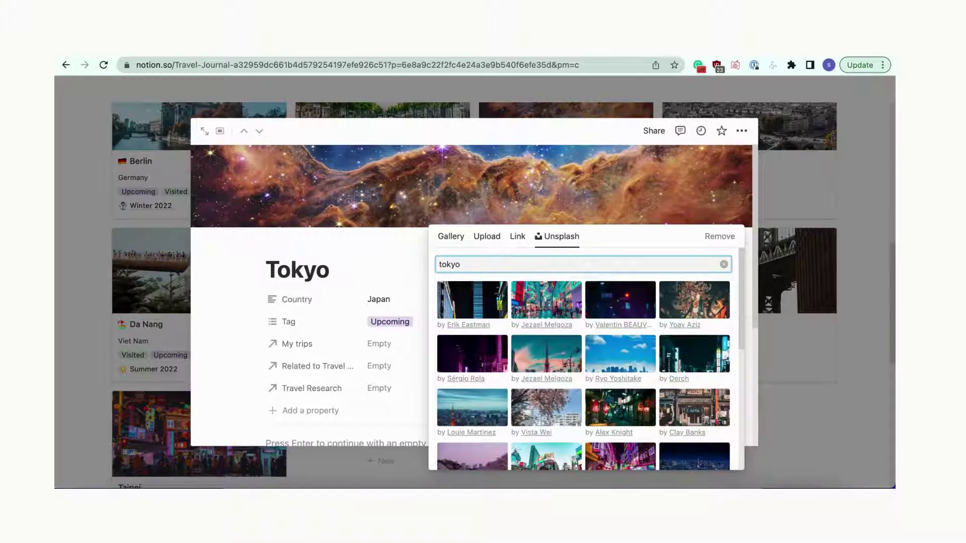
scroll(559, 352, down, 1)
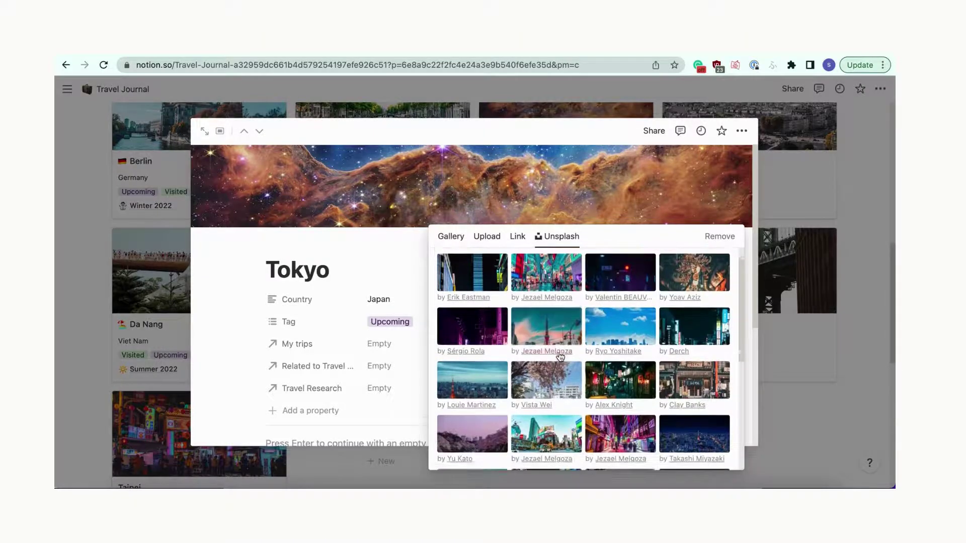
click(549, 330)
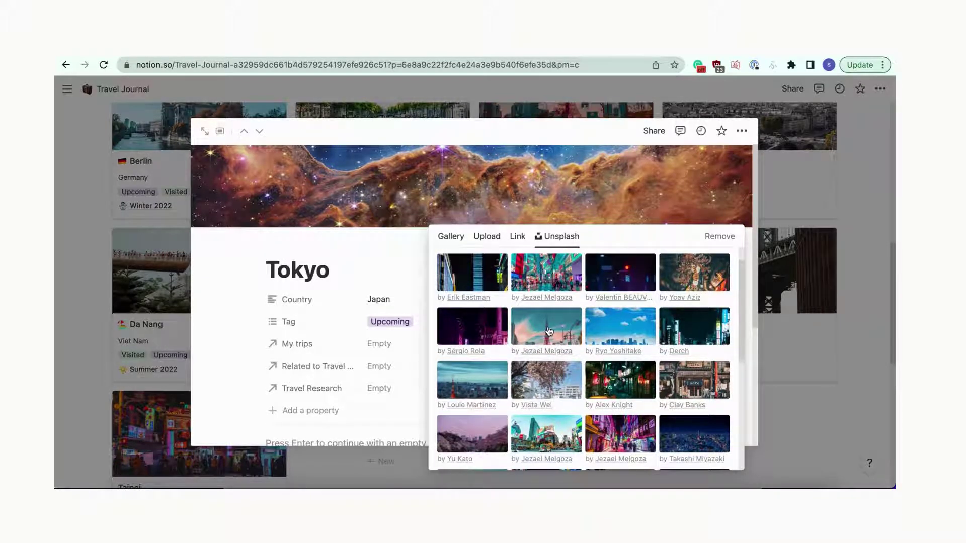
click(320, 251)
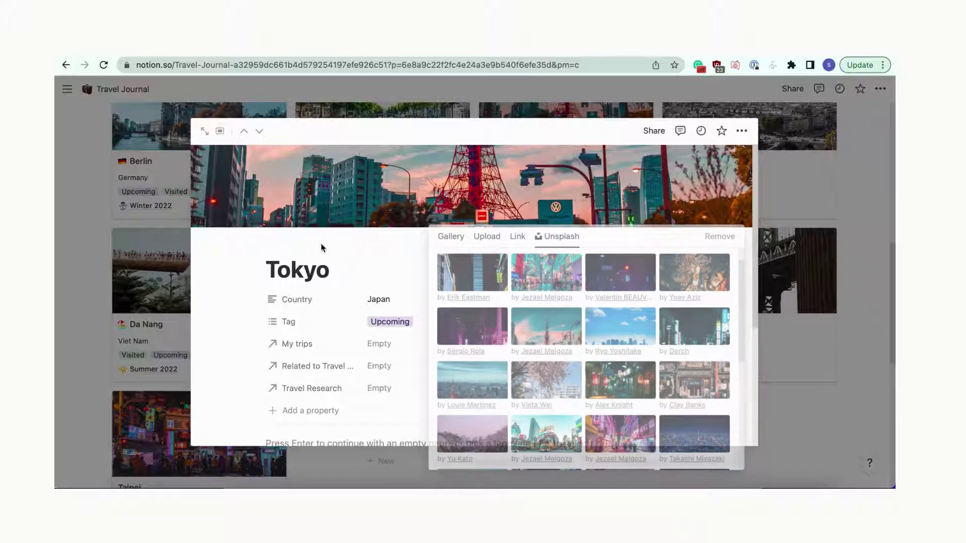
- Give the Tokyo page a Tokyo Tower emoji icon, found by searching 'tokyo'
click(278, 247)
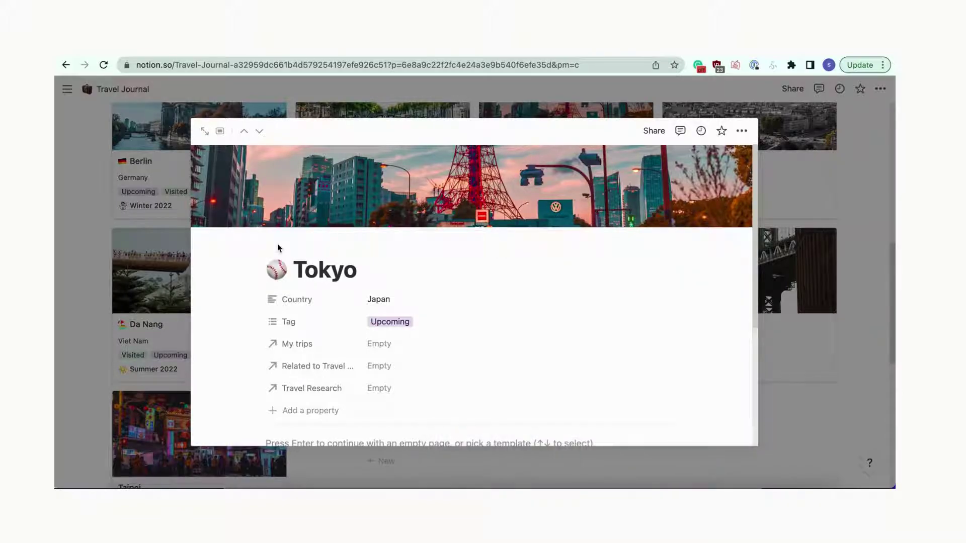
click(277, 270)
scroll(230, 349, down, 5)
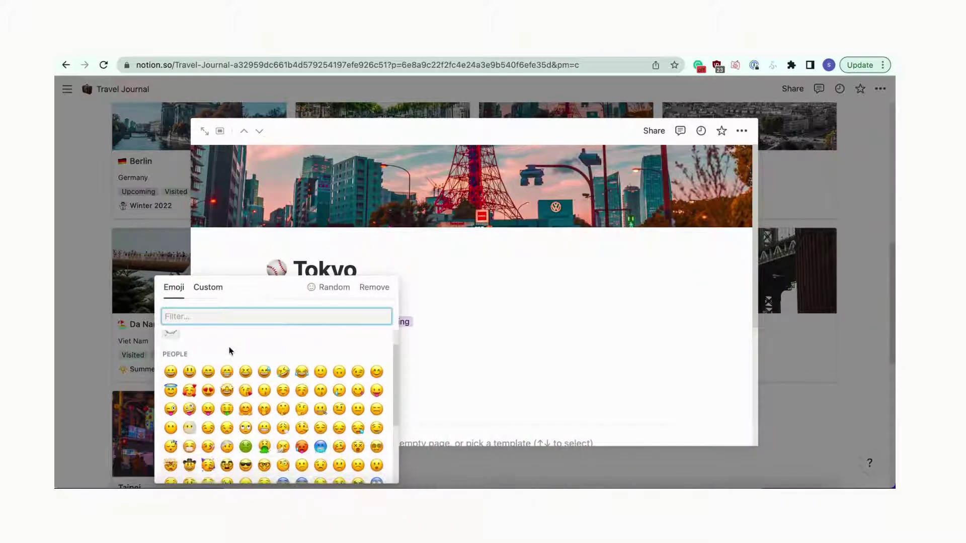
text(tokyo)
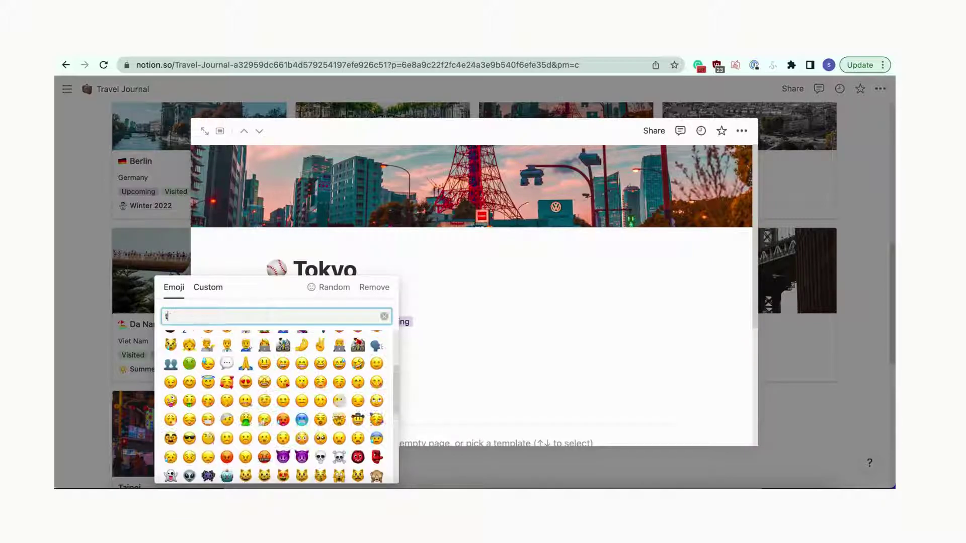
click(178, 344)
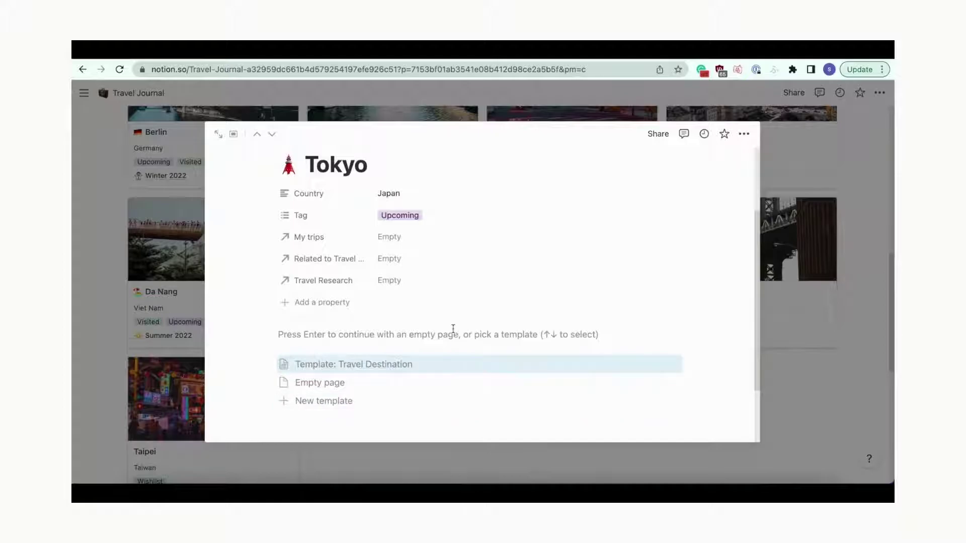
- Apply the Travel Destination template to the Tokyo page
key(Return)
scroll(448, 283, down, 3)
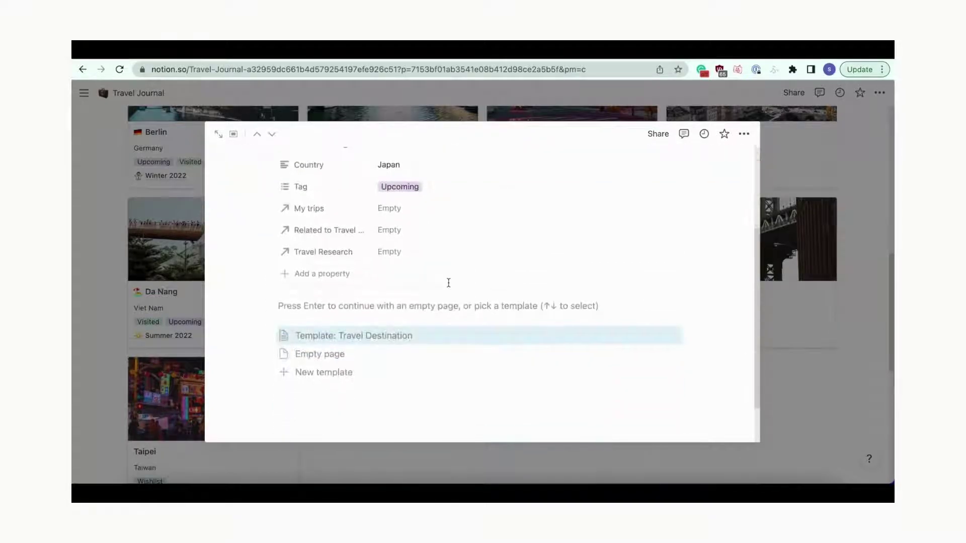
click(386, 341)
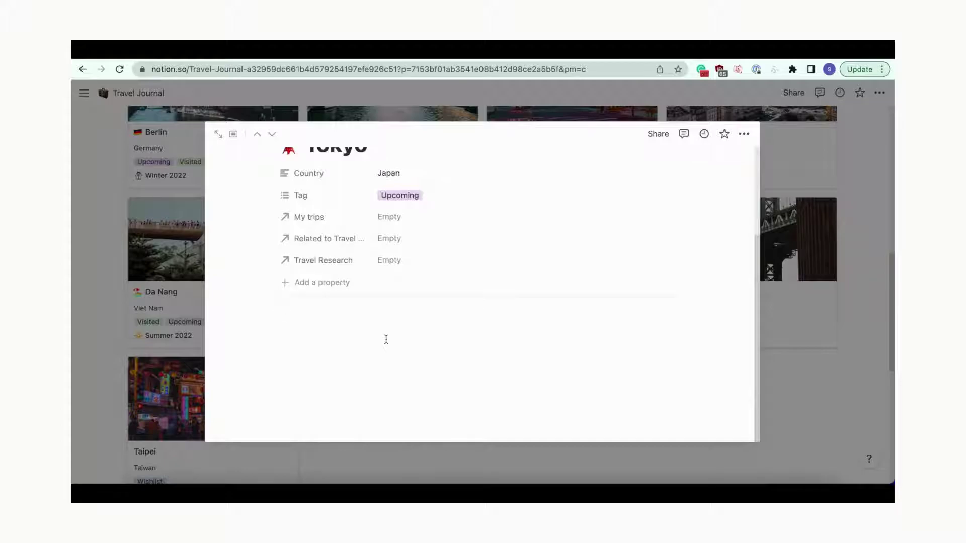
- Embed the Indify Tokyo weather widget link in the Current Weather & Map section
scroll(385, 330, down, 5)
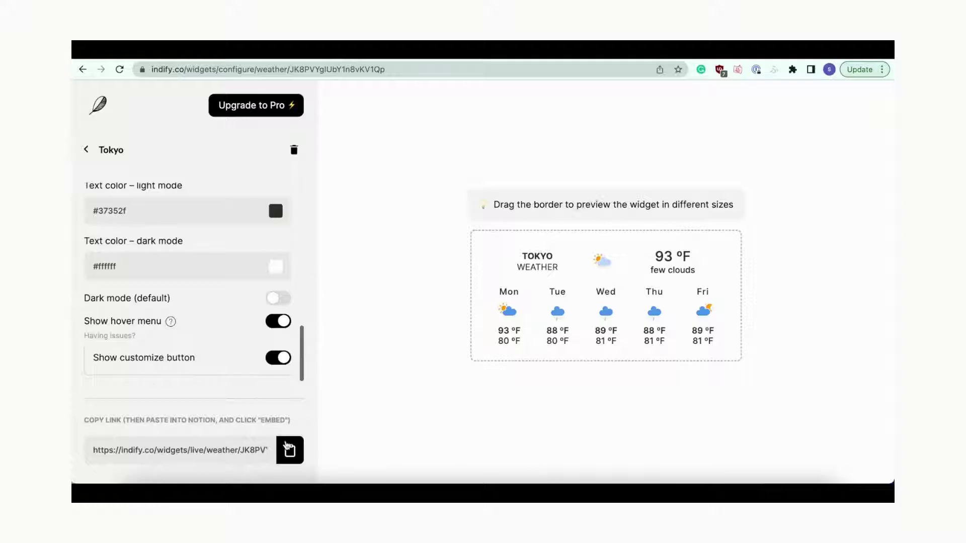
click(289, 451)
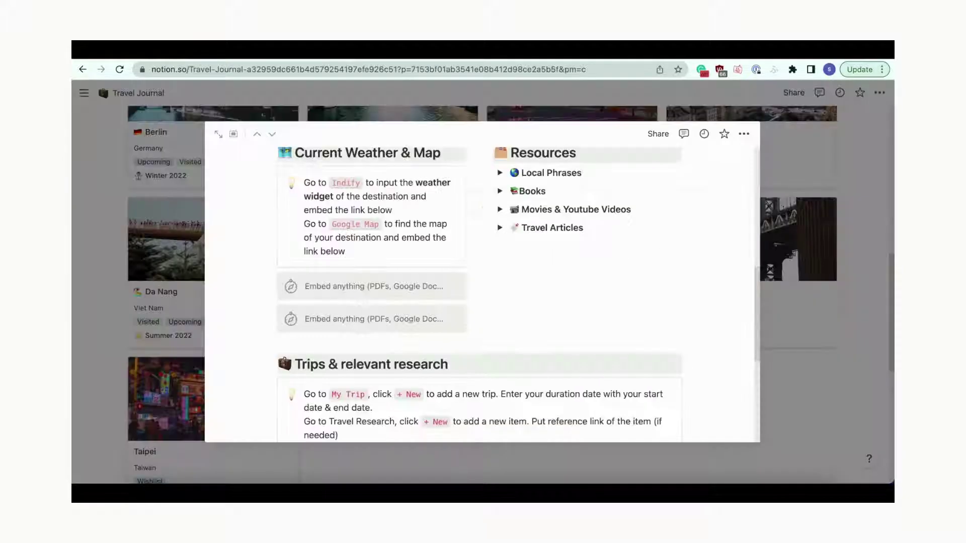
click(369, 289)
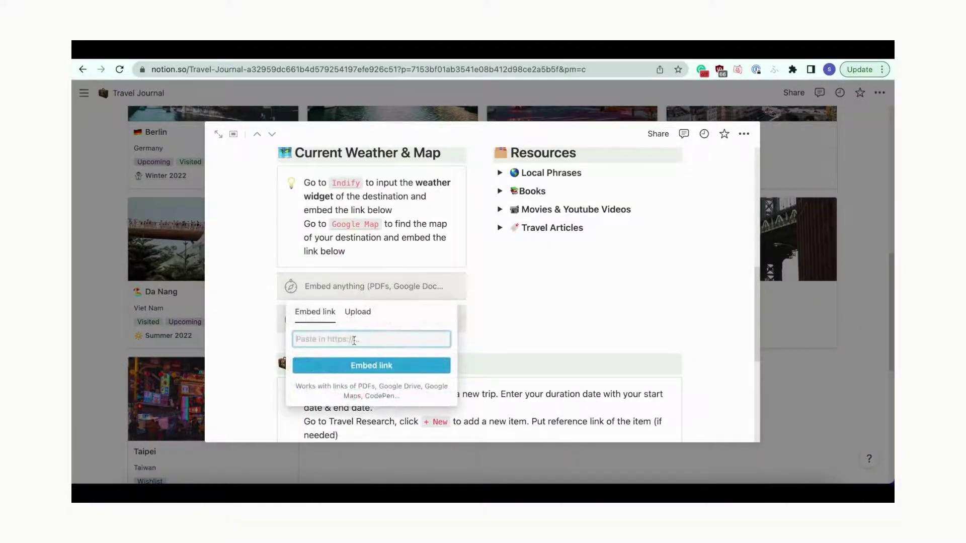
key(ctrl+v)
click(369, 366)
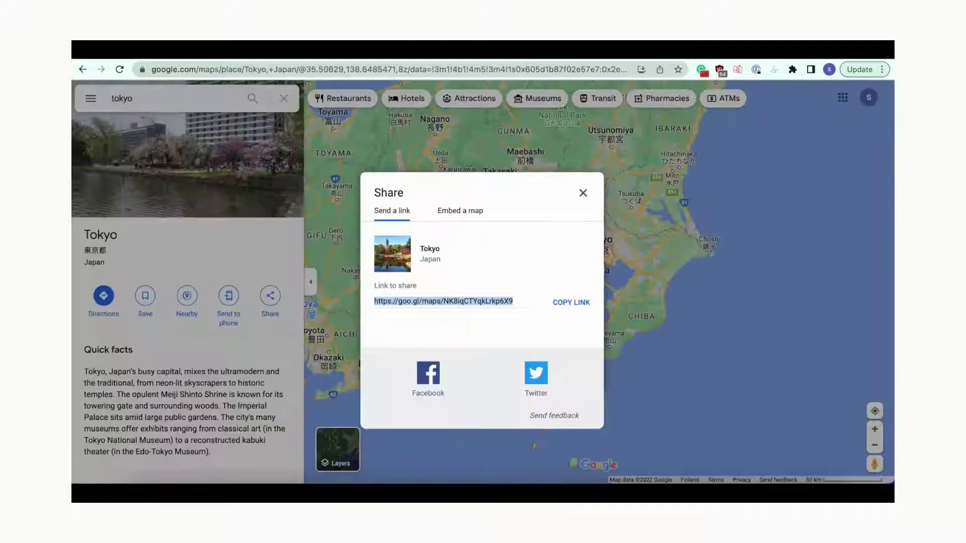
- Embed the Google Maps Tokyo share link as a map beside it
click(563, 302)
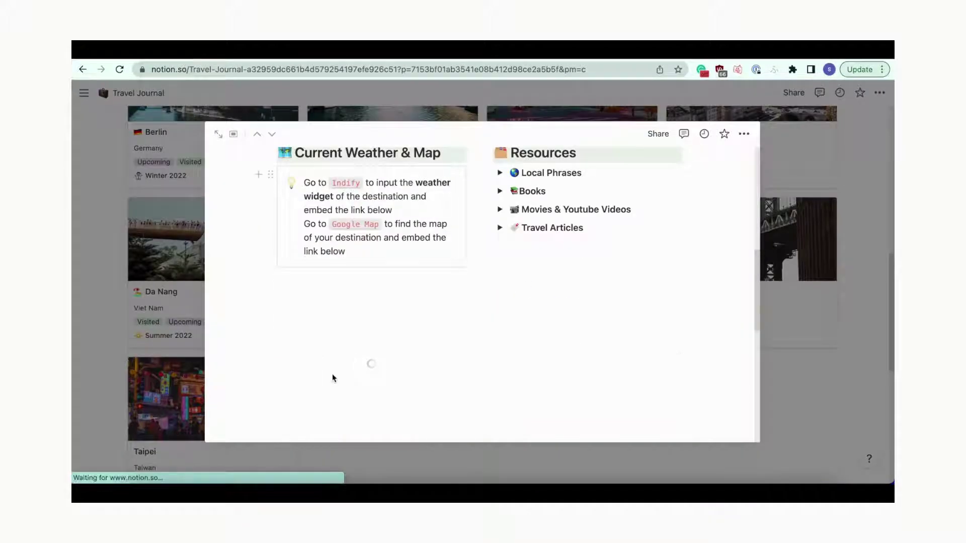
scroll(366, 319, down, 5)
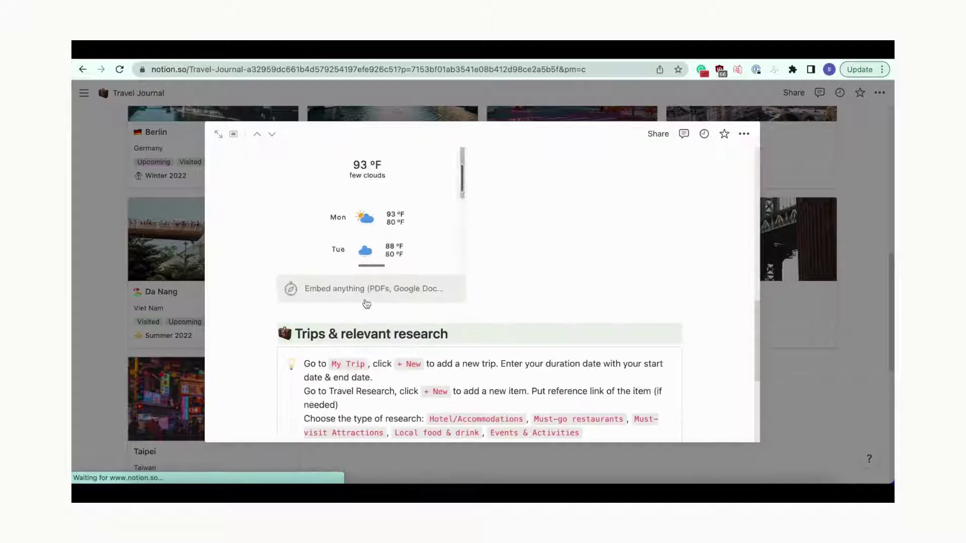
click(365, 289)
key(ctrl+v)
click(510, 298)
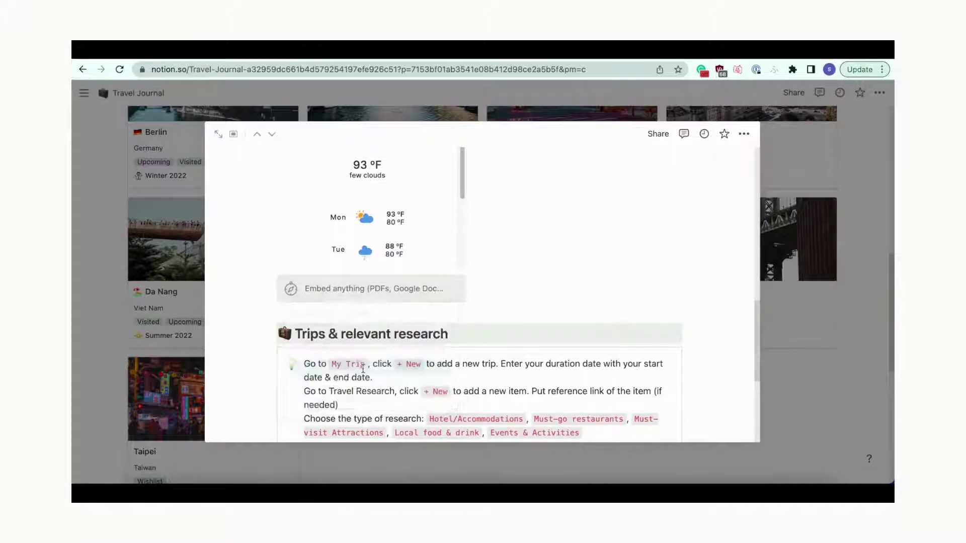
scroll(511, 298, up, 5)
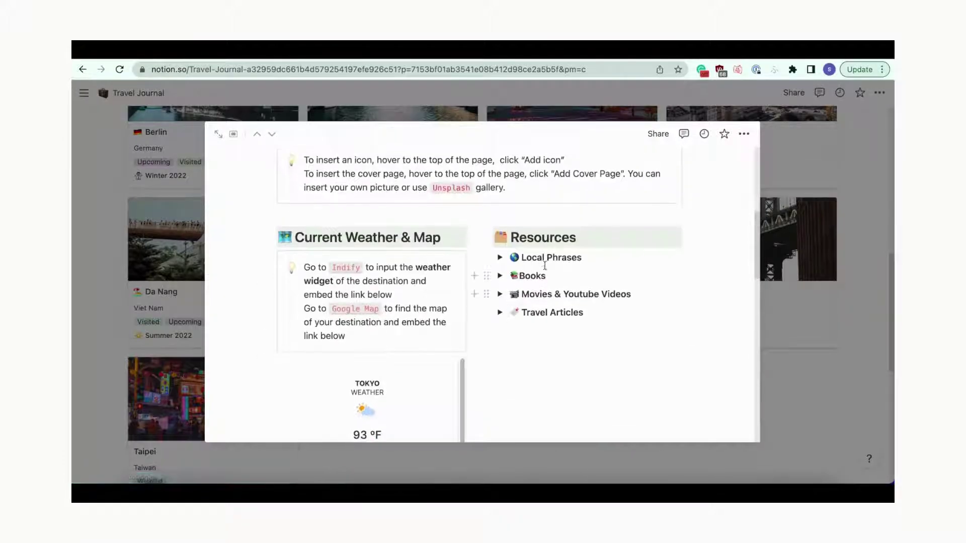
- Expand the Local Phrases, Books, Movies & Youtube Videos and Travel Articles toggles
click(499, 257)
scroll(500, 302, down, 2)
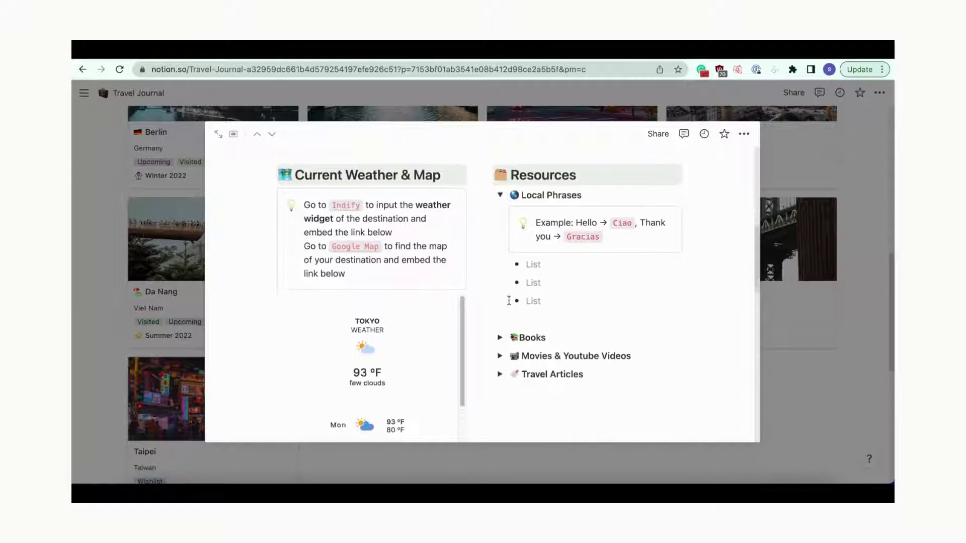
click(500, 320)
scroll(502, 328, down, 3)
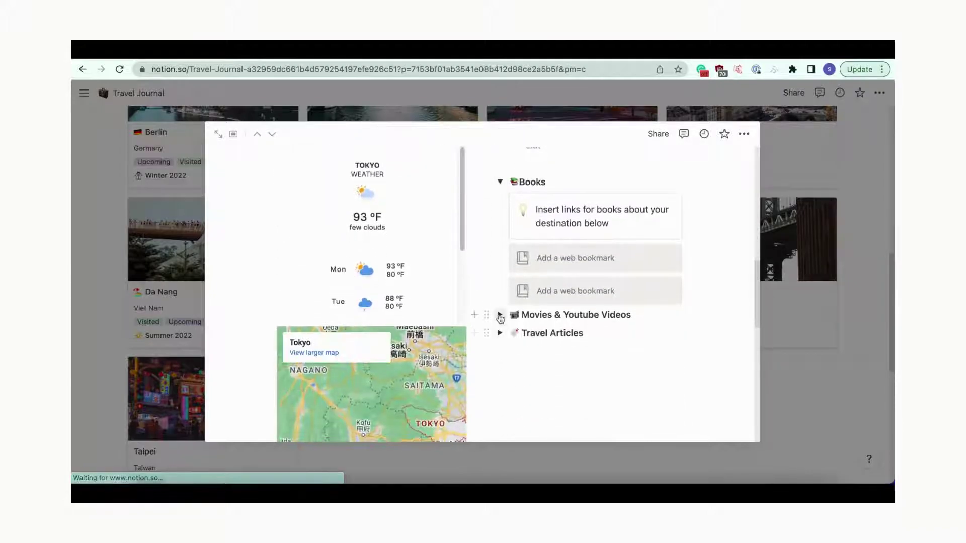
click(499, 318)
scroll(507, 355, down, 1)
scroll(507, 356, down, 2)
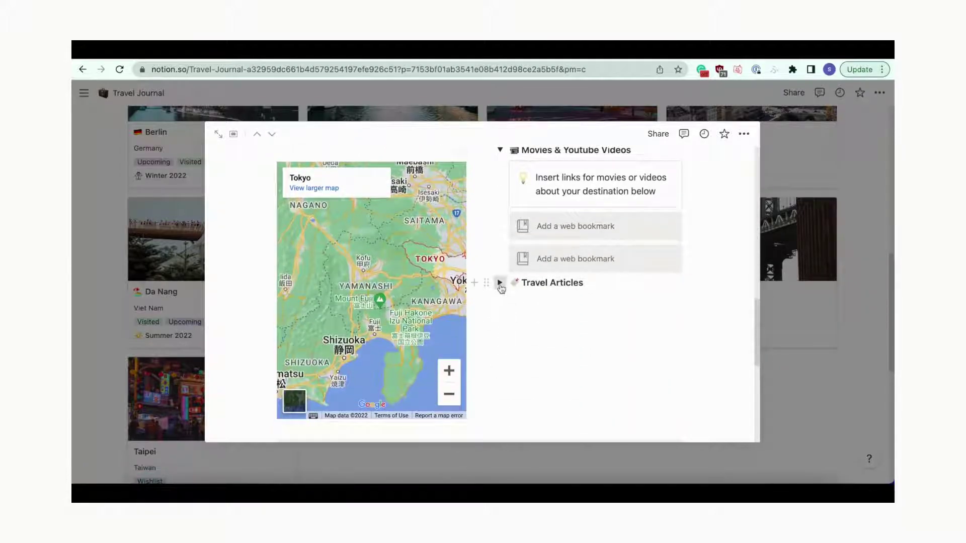
click(500, 285)
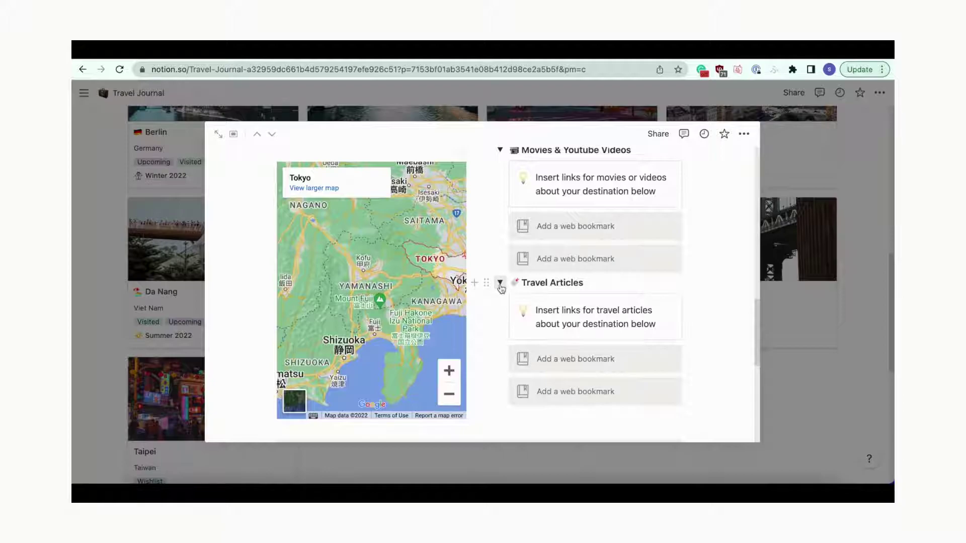
- Duplicate the empty web bookmark under Travel Articles to make a third placeholder
click(568, 359)
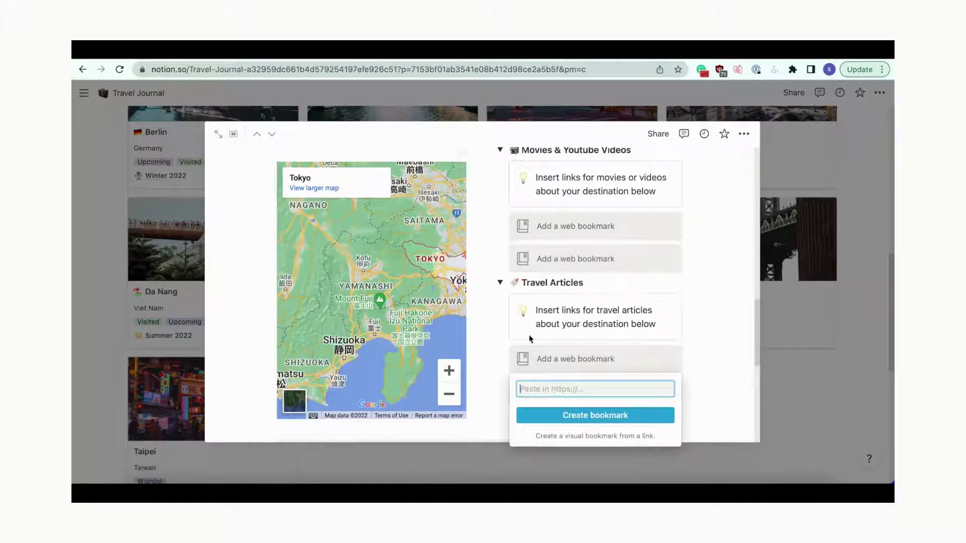
click(496, 300)
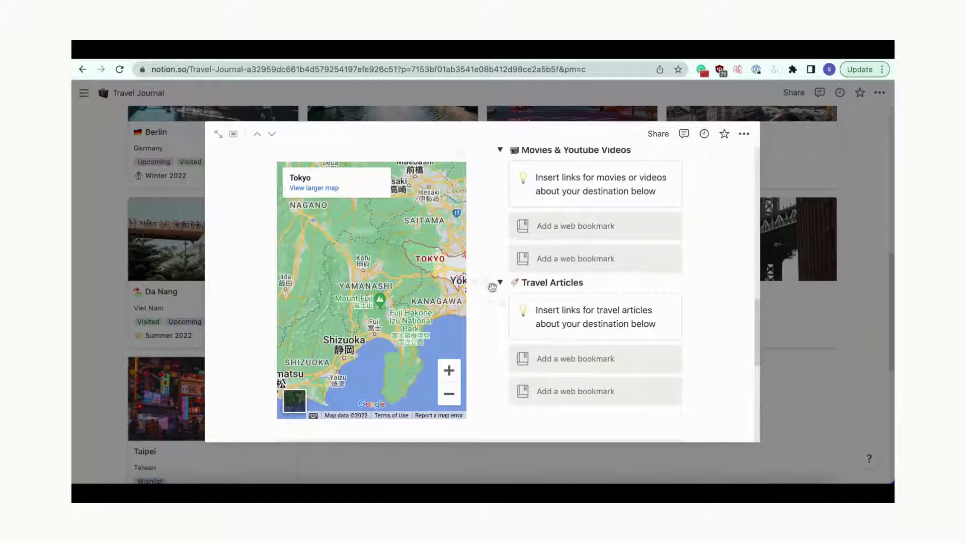
click(502, 300)
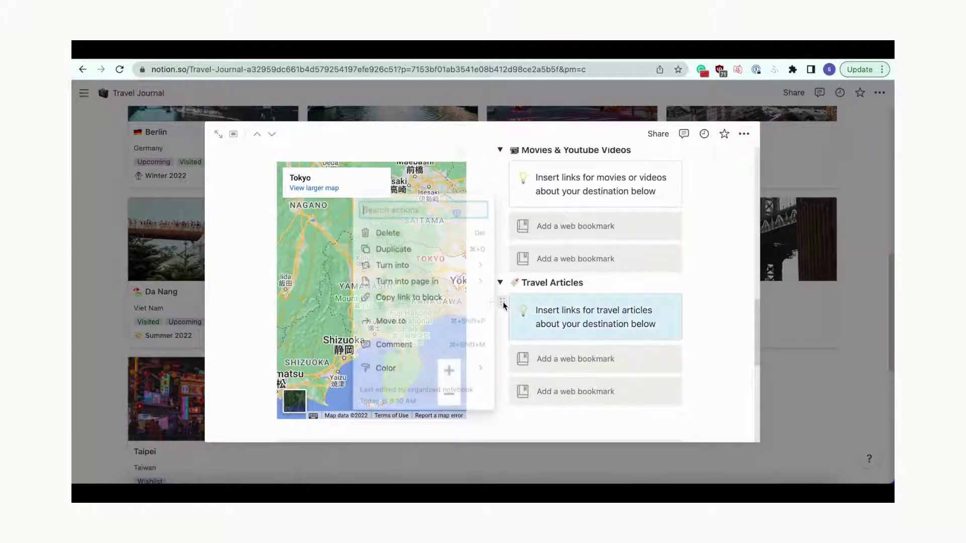
click(502, 354)
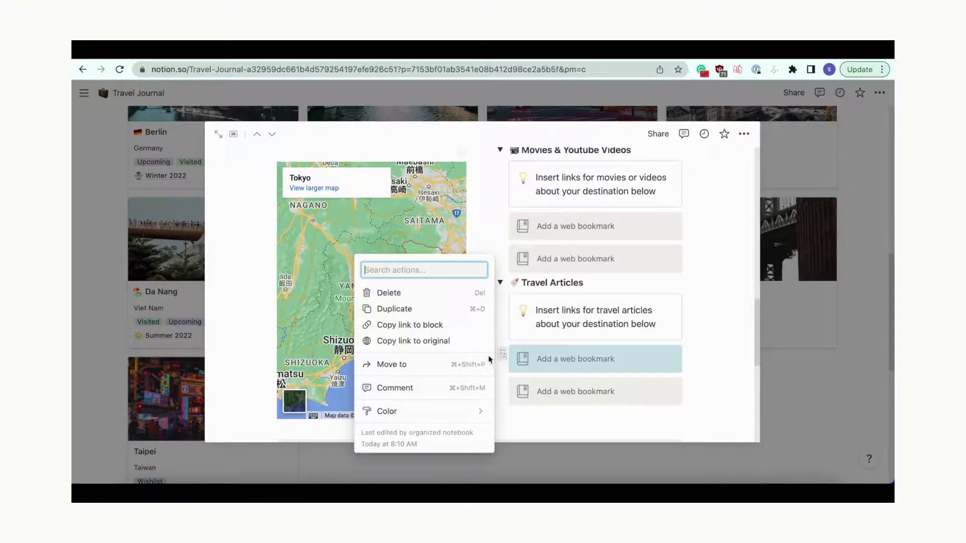
click(418, 309)
scroll(548, 352, down, 2)
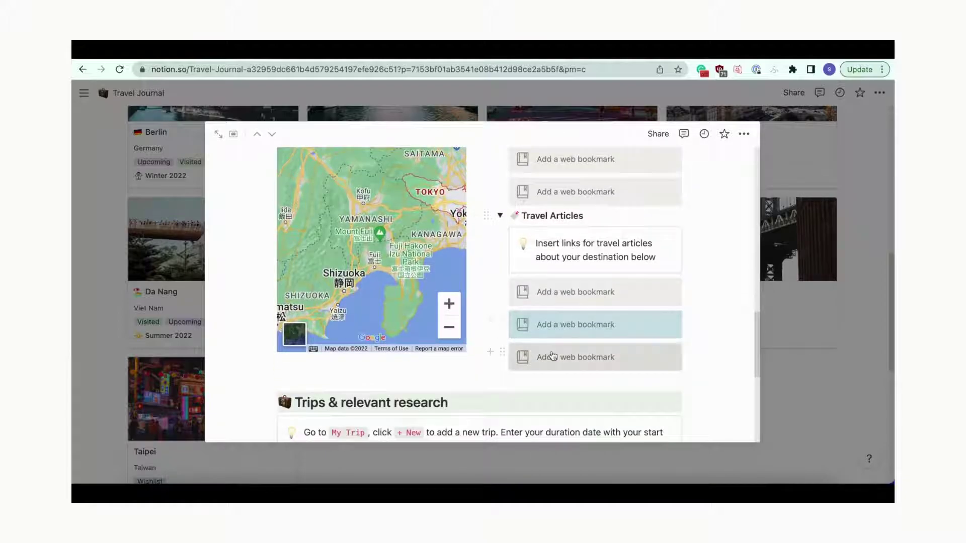
- Scroll the Tokyo page down to the empty My Trips table and Travel research gallery
scroll(552, 357, down, 1)
scroll(553, 356, down, 4)
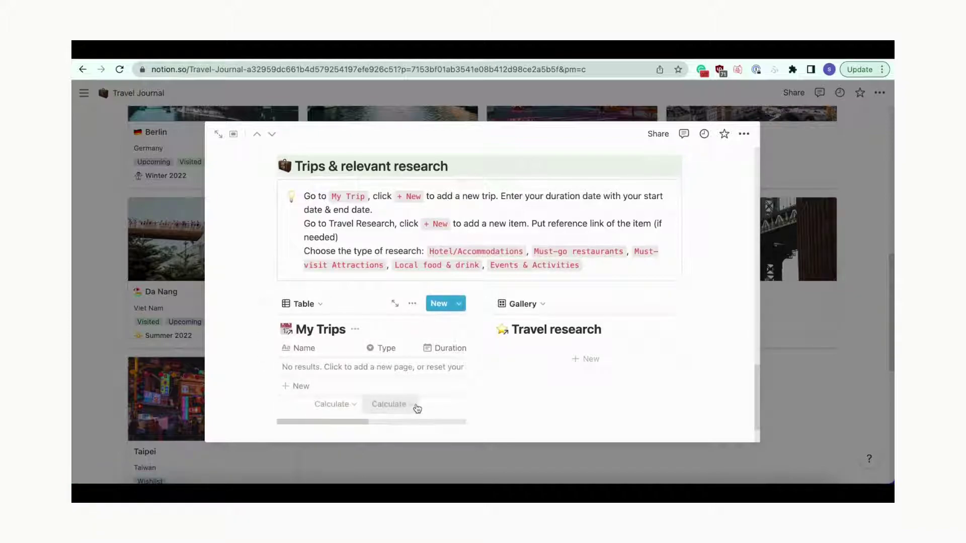
scroll(416, 405, down, 2)
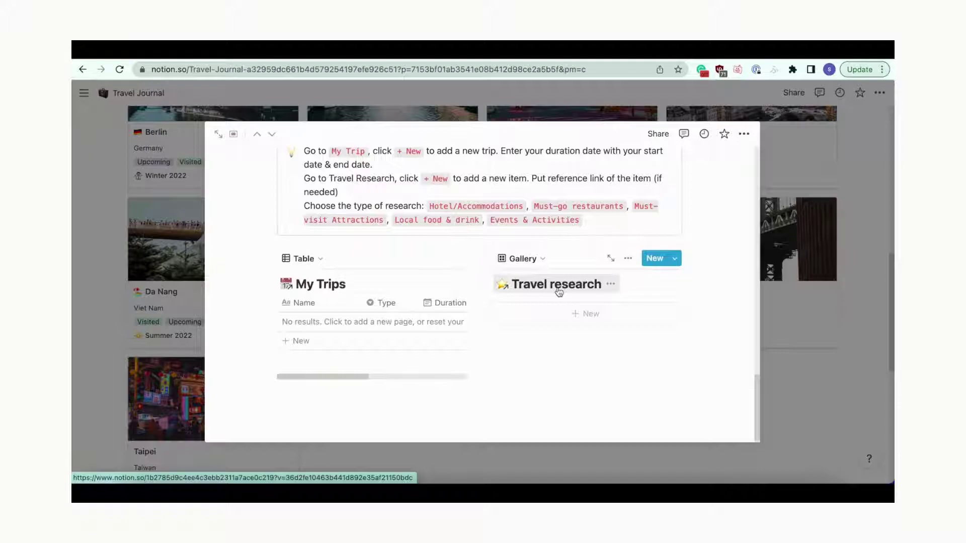
- Create a 'Best Noodle Shops' Travel research entry and copy the Tripadvisor Tokyo noodles URL
click(575, 314)
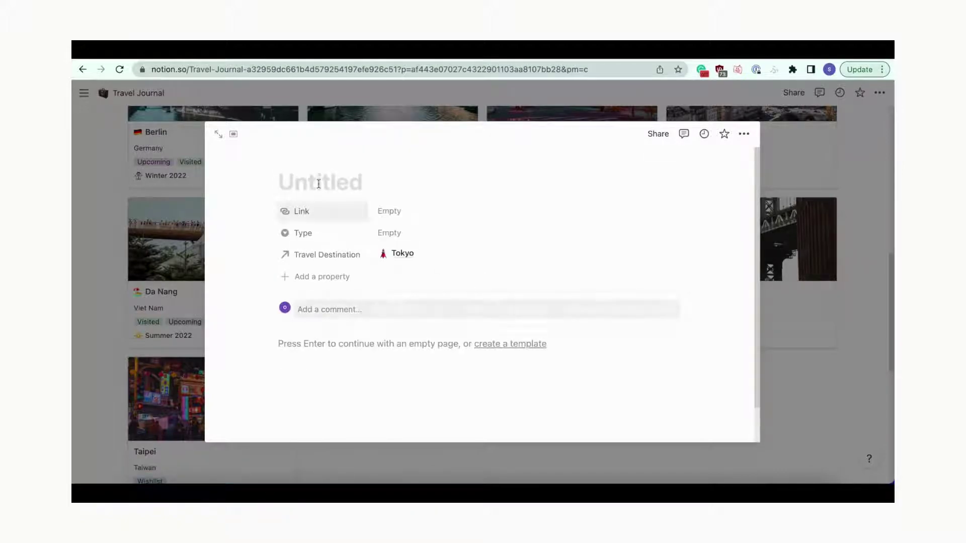
text(Best Noodle Shops)
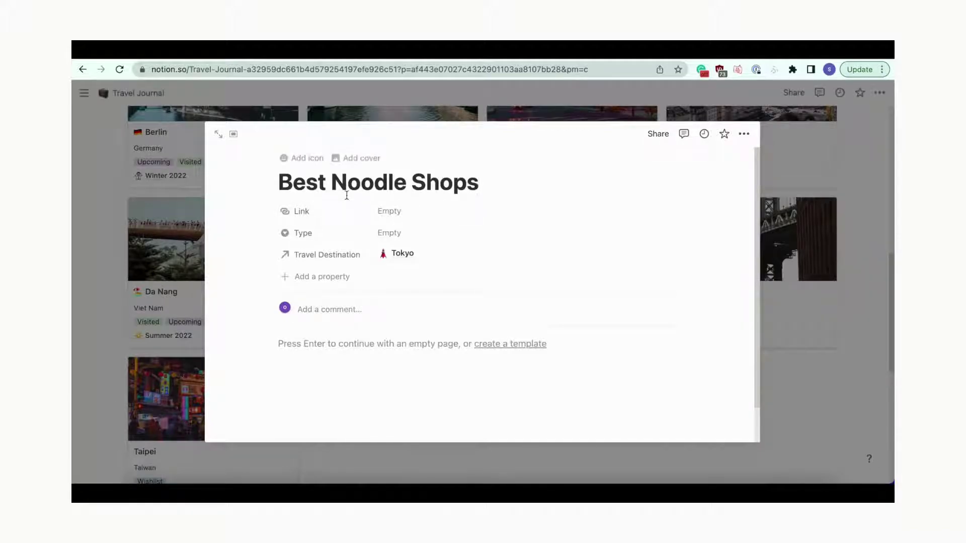
key(ctrl+Tab)
click(478, 70)
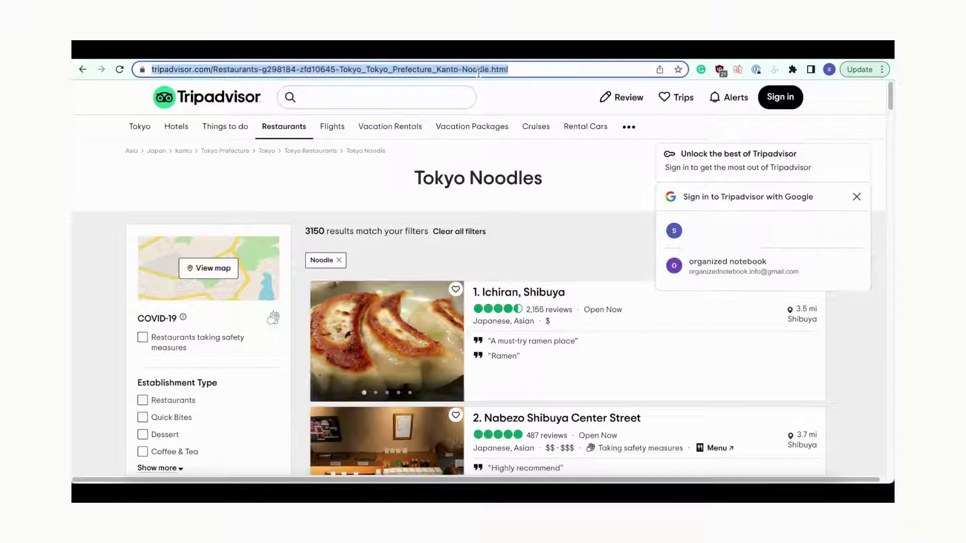
key(ctrl+c)
key(ctrl+shift+Tab)
- Set the entry's Link to the Tripadvisor address and its Type to Local food & drinks
click(395, 211)
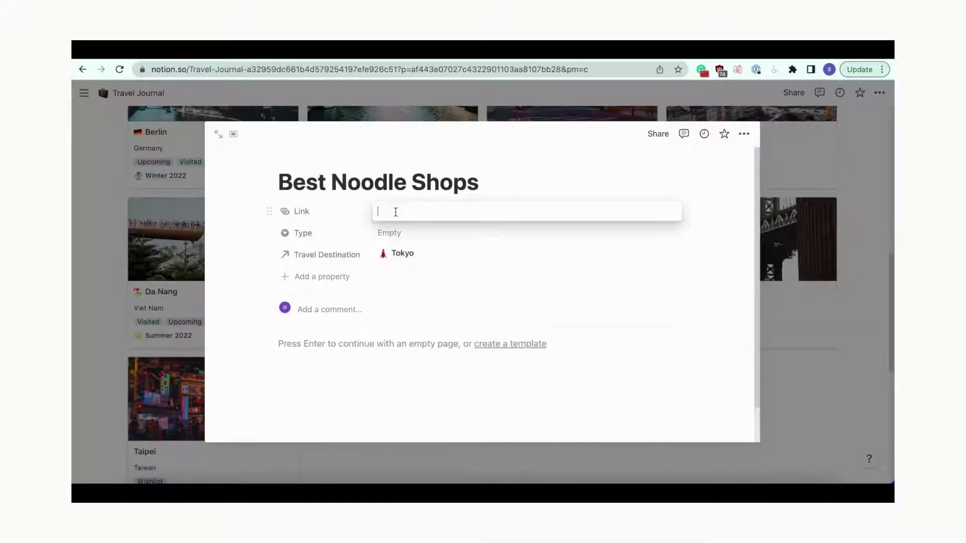
key(ctrl+v)
click(400, 246)
click(390, 245)
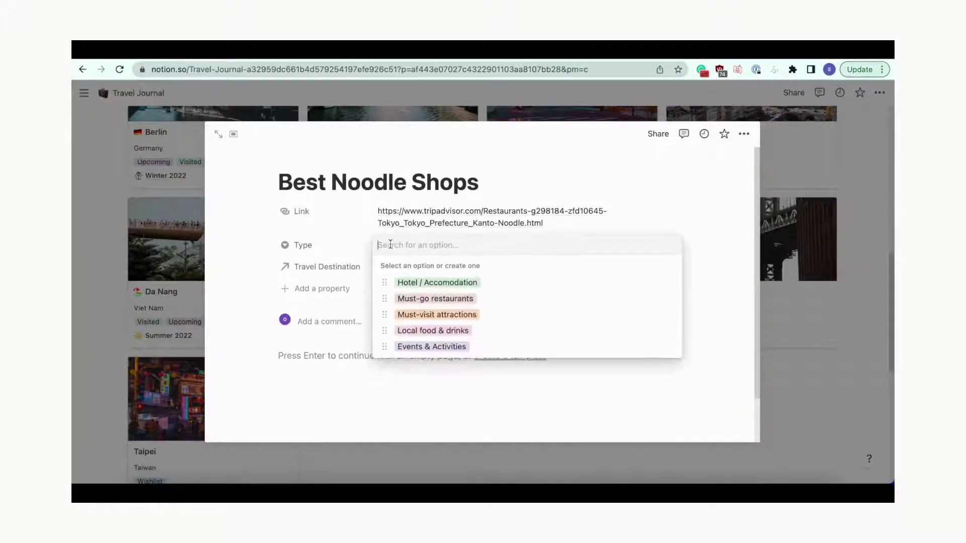
click(432, 330)
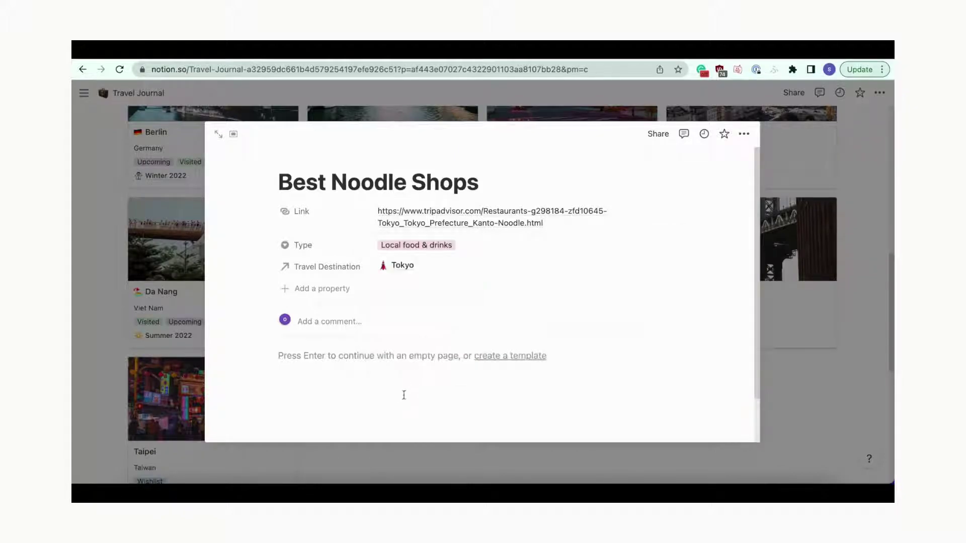
click(404, 395)
click(348, 168)
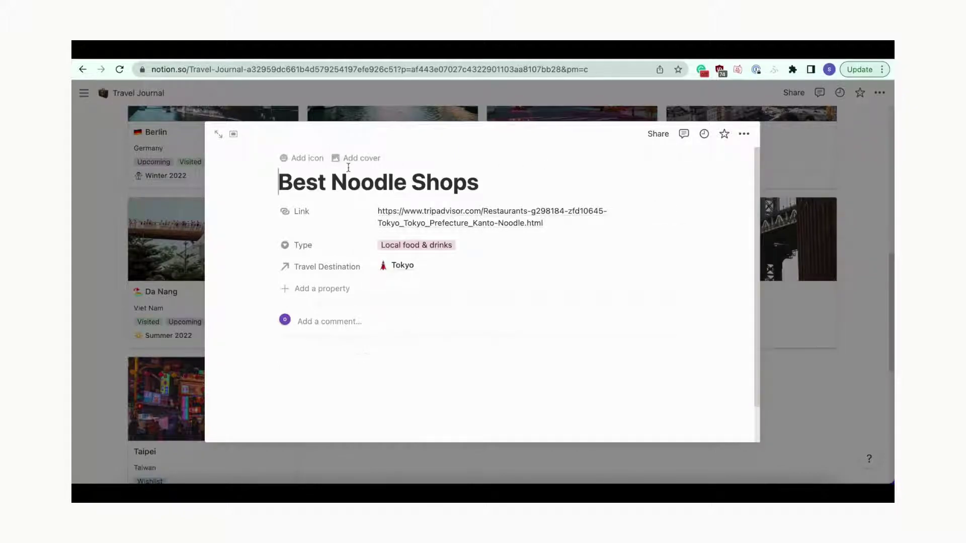
- Set an Unsplash ramen photo as the Best Noodle Shops cover, then return to Tokyo
click(351, 160)
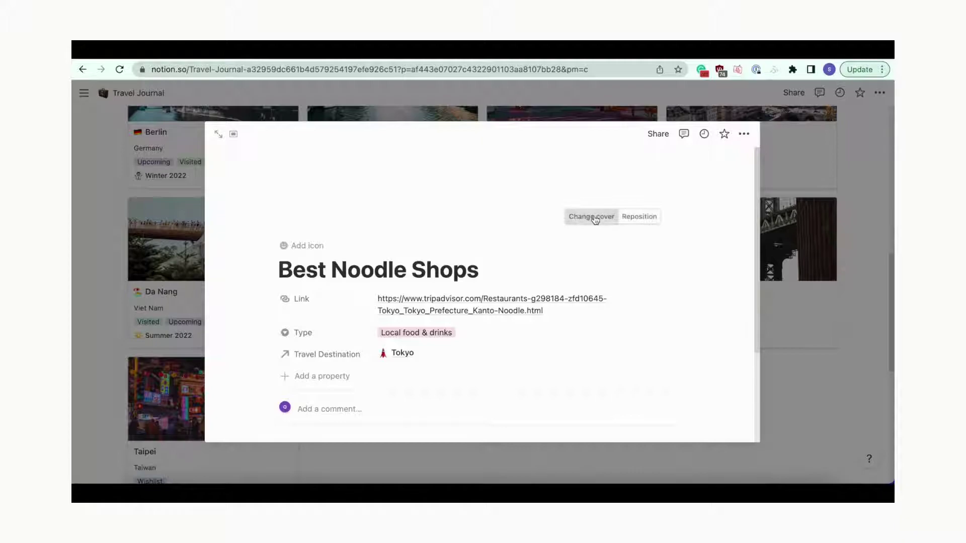
click(595, 220)
click(565, 238)
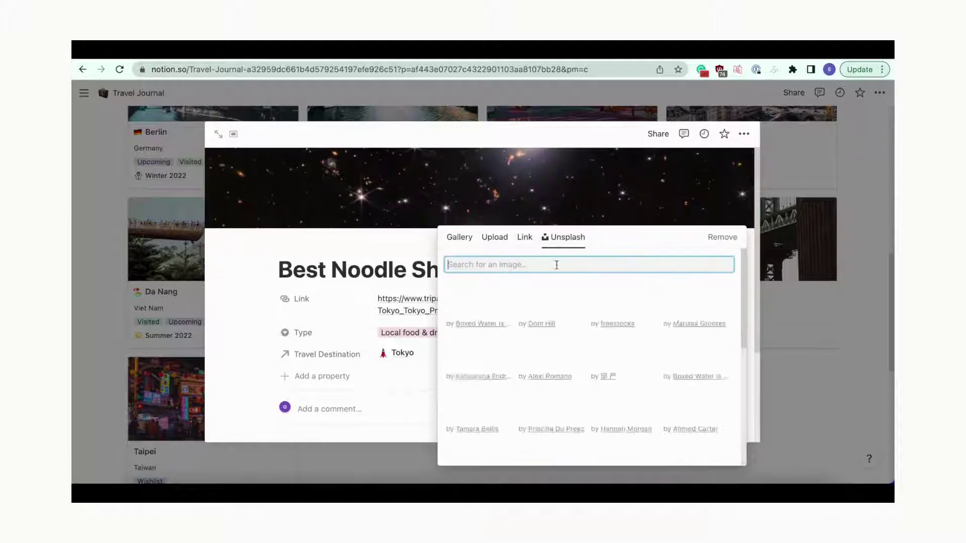
text(ramen)
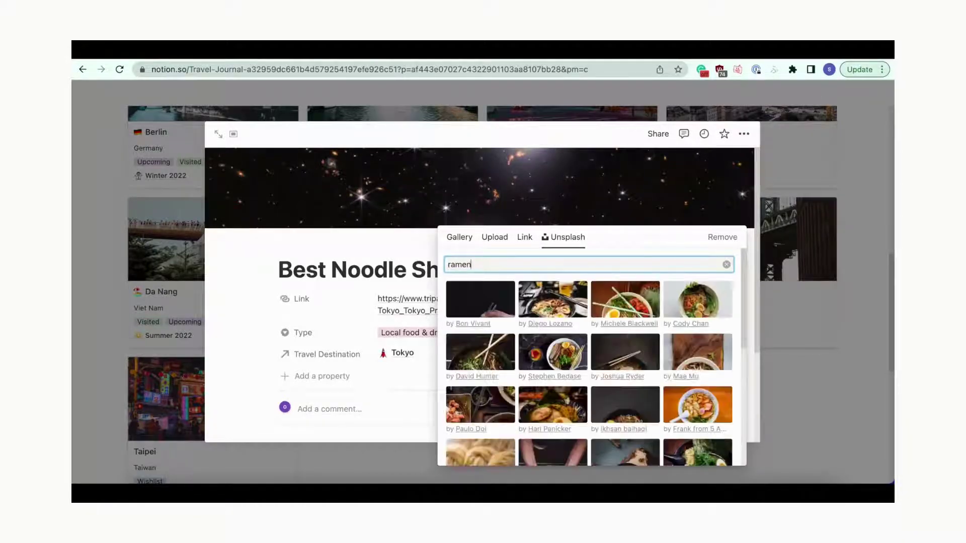
click(558, 313)
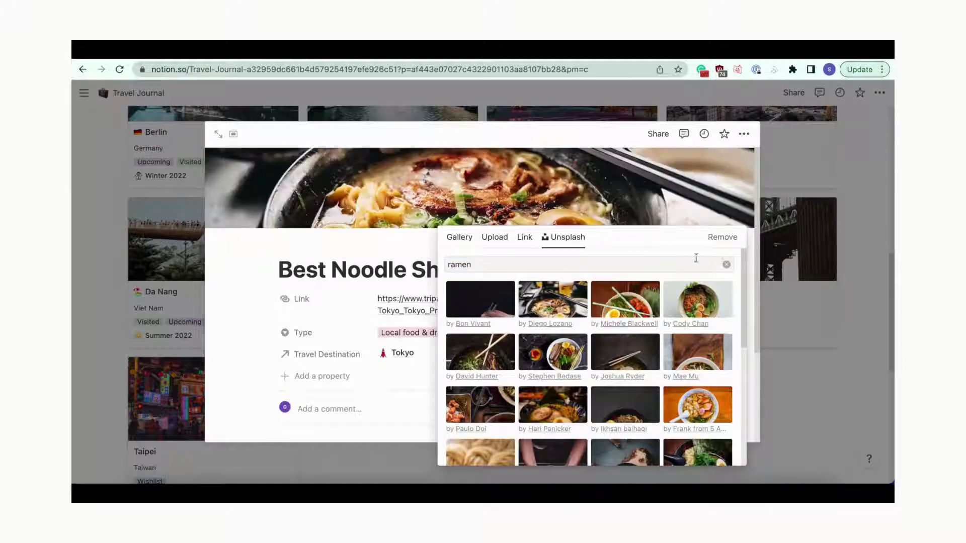
click(605, 194)
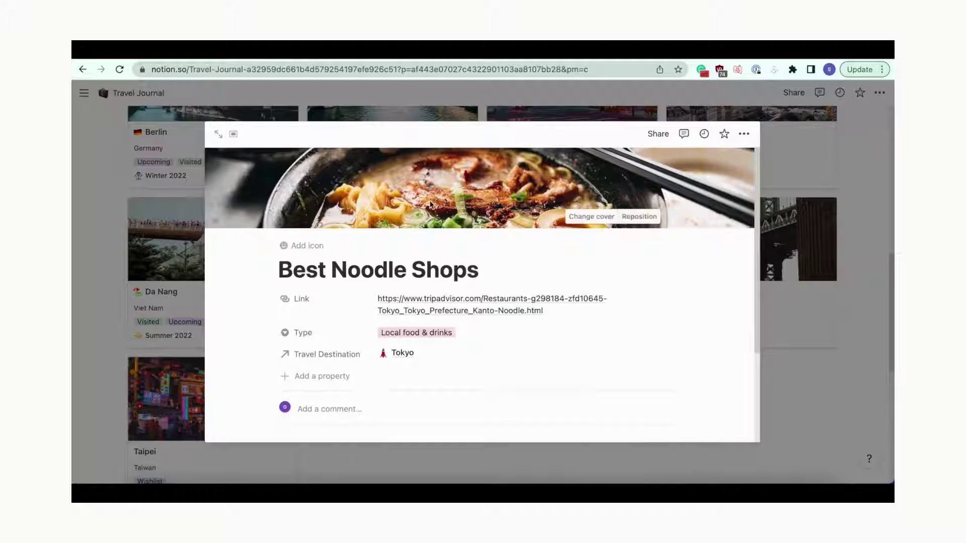
click(407, 357)
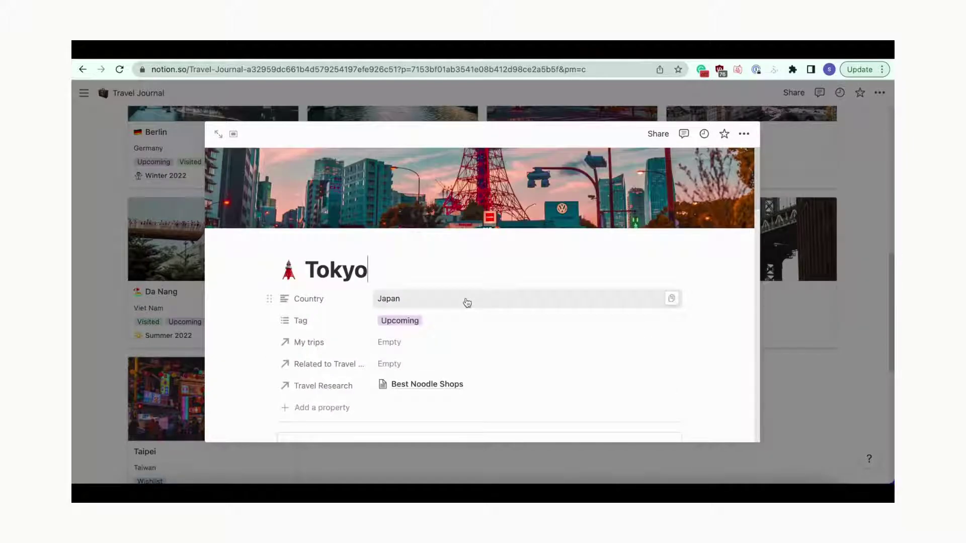
- Add a 'July Tokyo Trip' row to the Tokyo page's My Trips table
scroll(467, 302, down, 6)
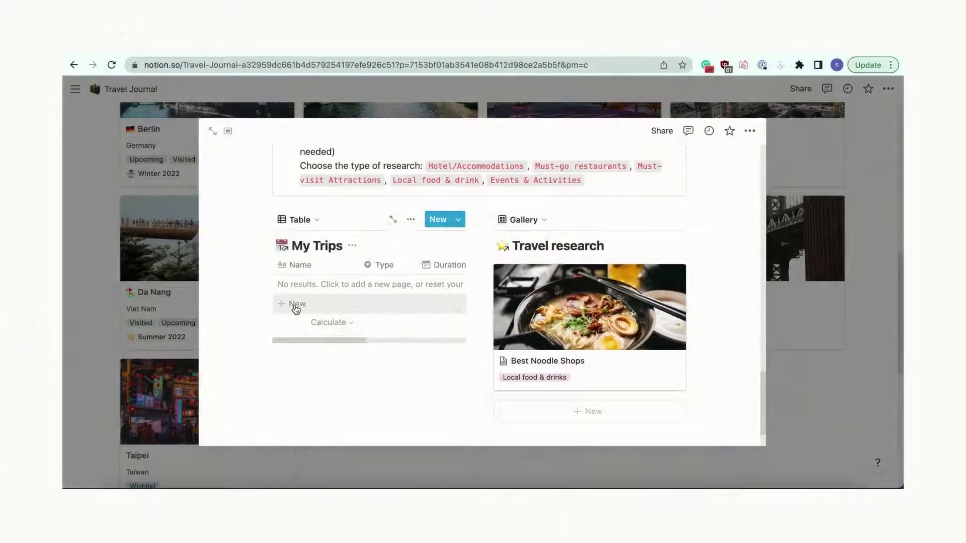
click(297, 304)
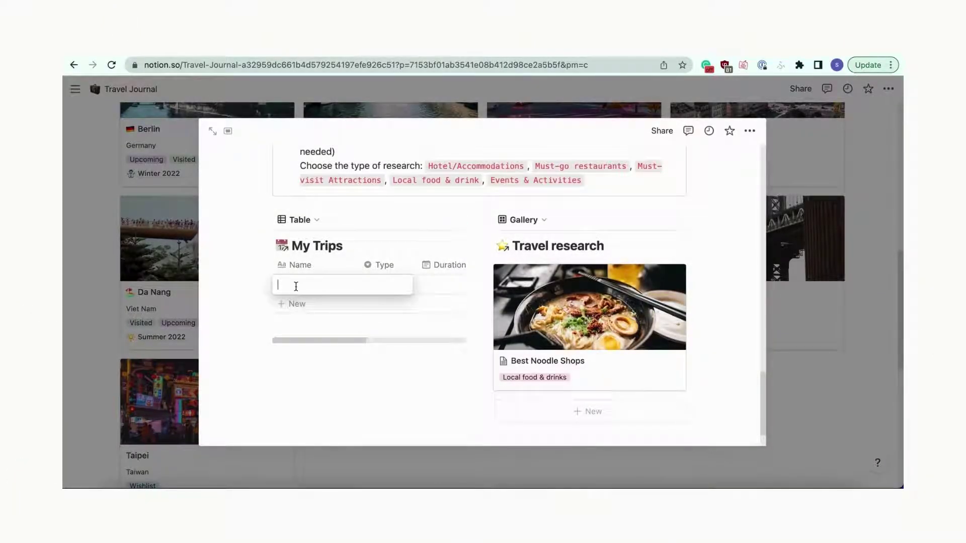
text(July Tokyo Trip)
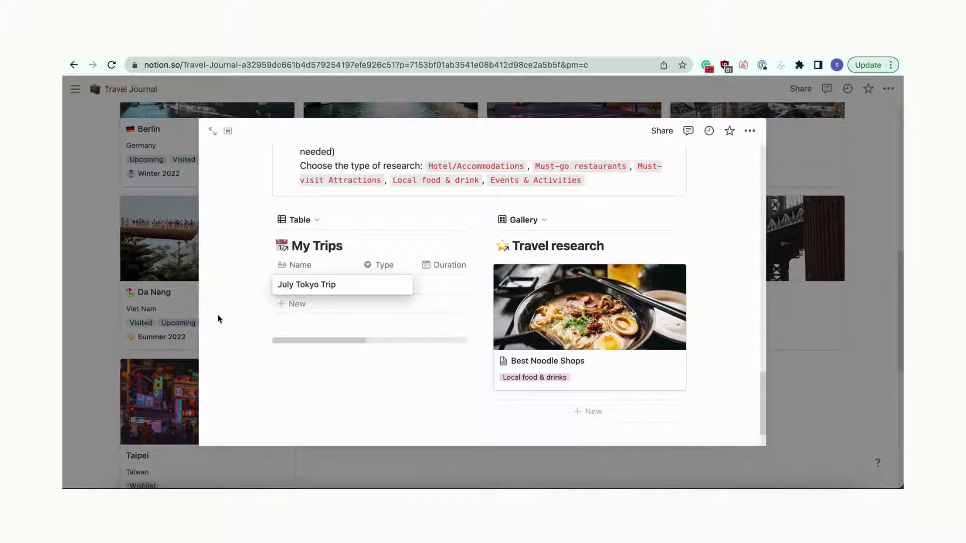
key(Return)
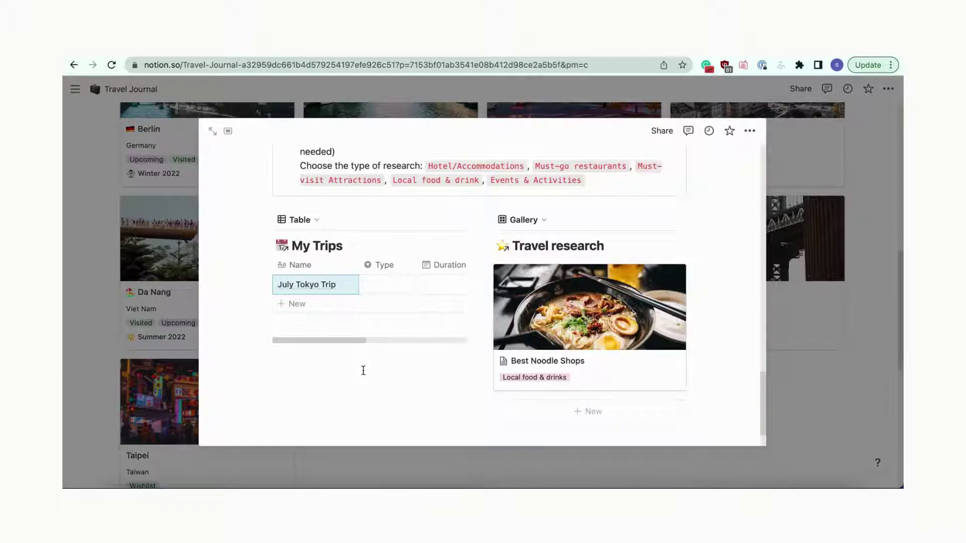
- Add a 'July' trip row in My Trips and set its Destination to Tokyo
click(102, 431)
scroll(103, 429, down, 10)
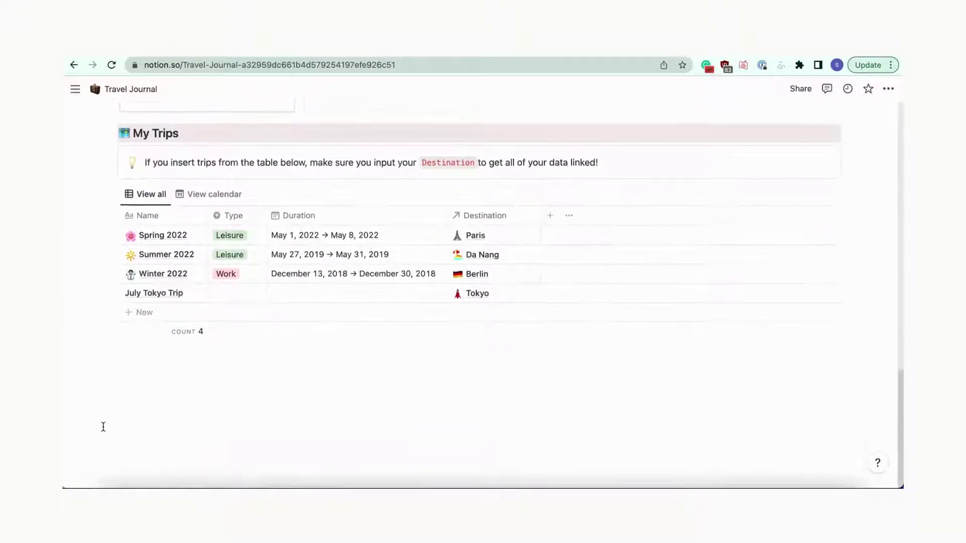
click(142, 320)
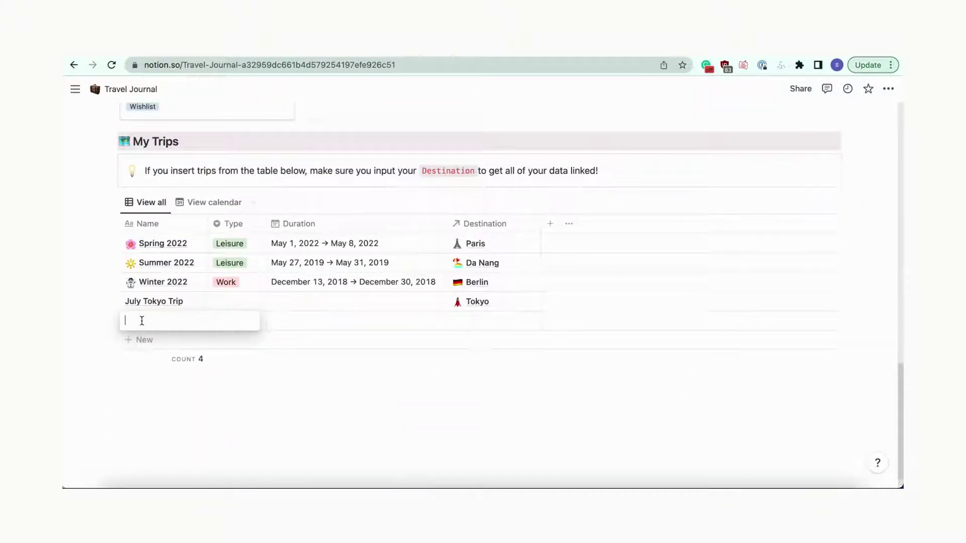
text(July Tokyo Trip)
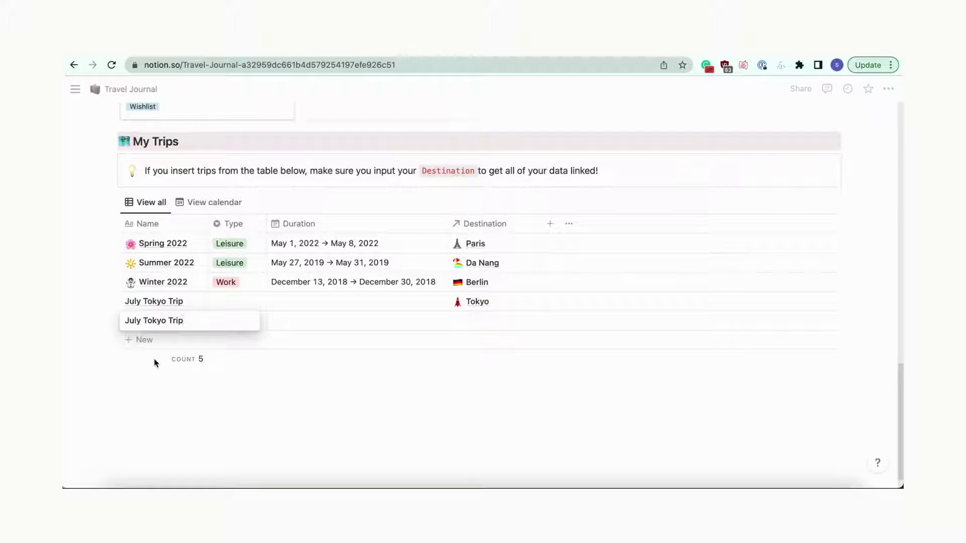
key(Escape)
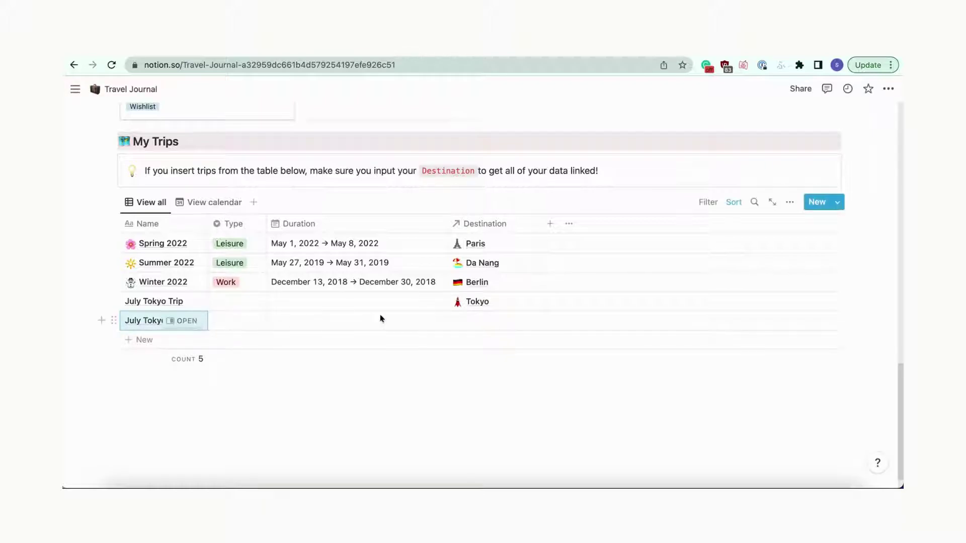
click(468, 326)
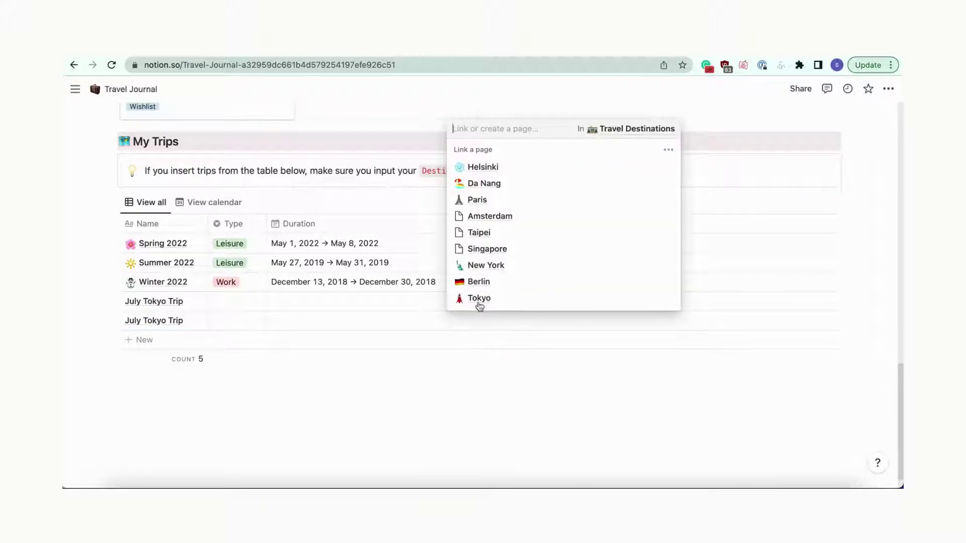
click(479, 298)
key(Escape)
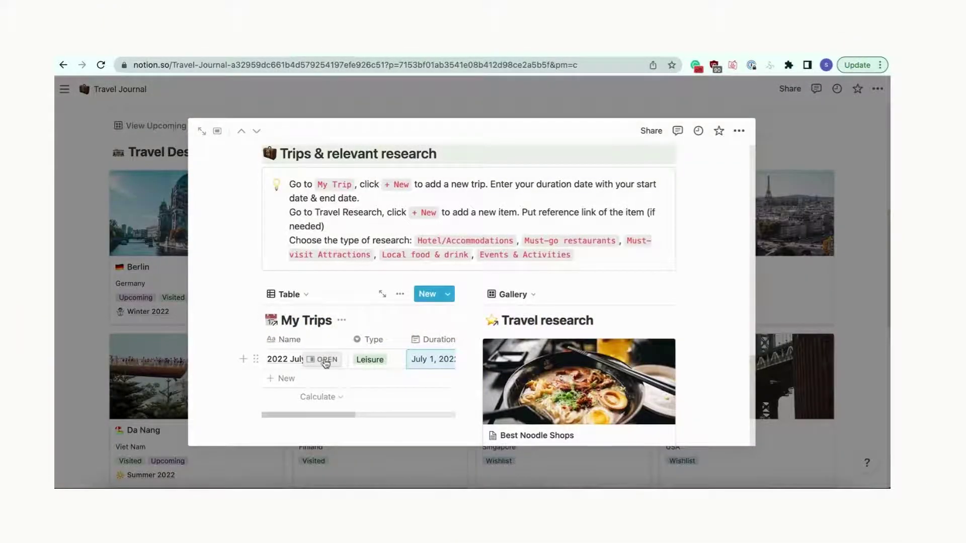
- Apply the My trip template to 2022 July and add 'Flight to Tokyo' on July 1
click(325, 361)
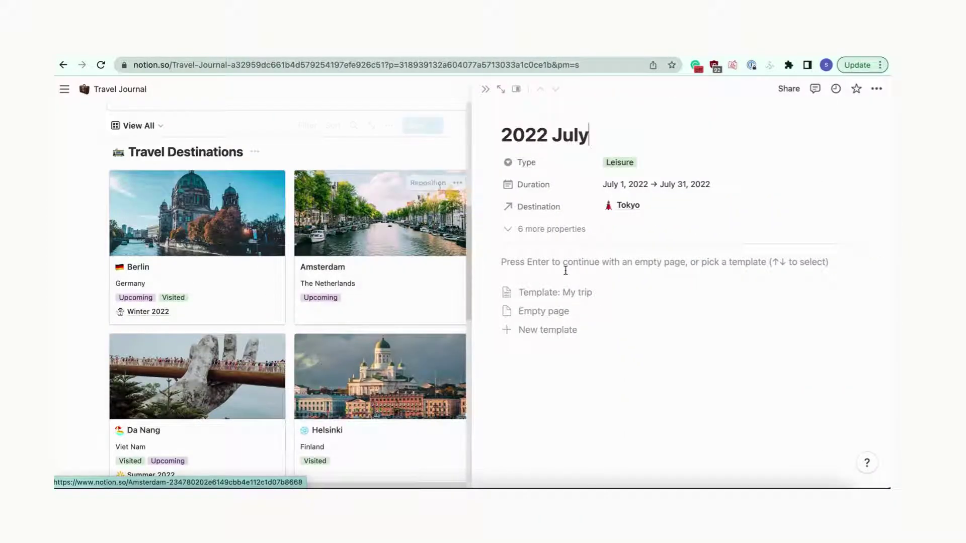
click(562, 295)
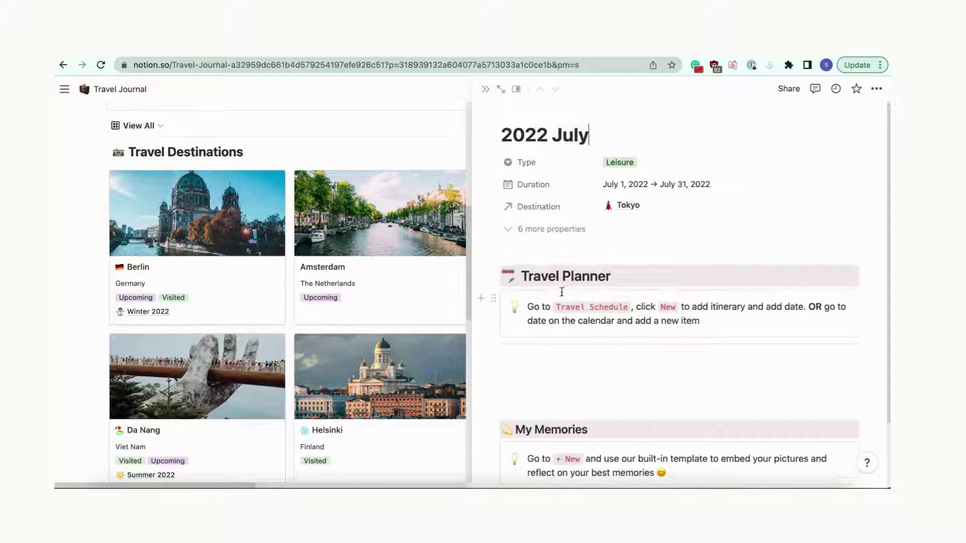
scroll(564, 291, down, 2)
scroll(565, 291, down, 3)
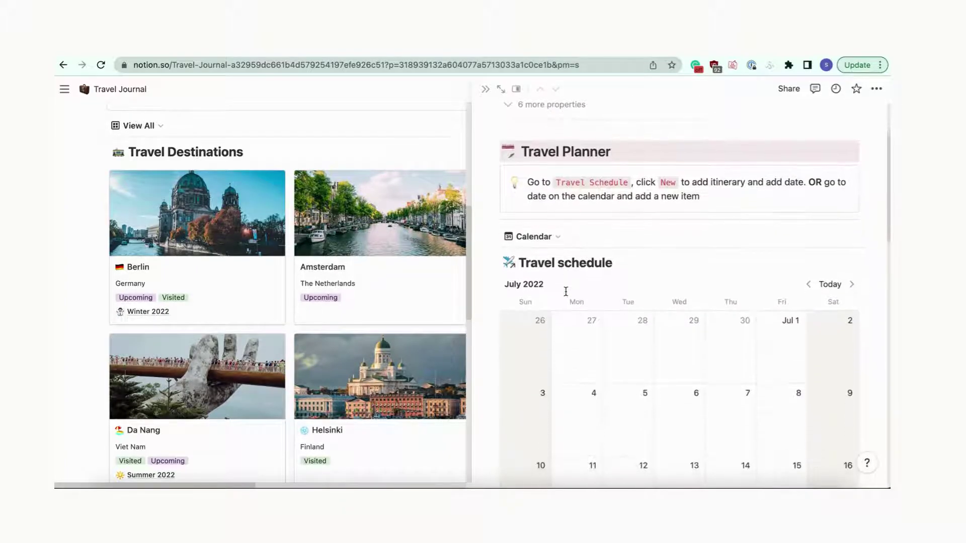
scroll(565, 292, down, 1)
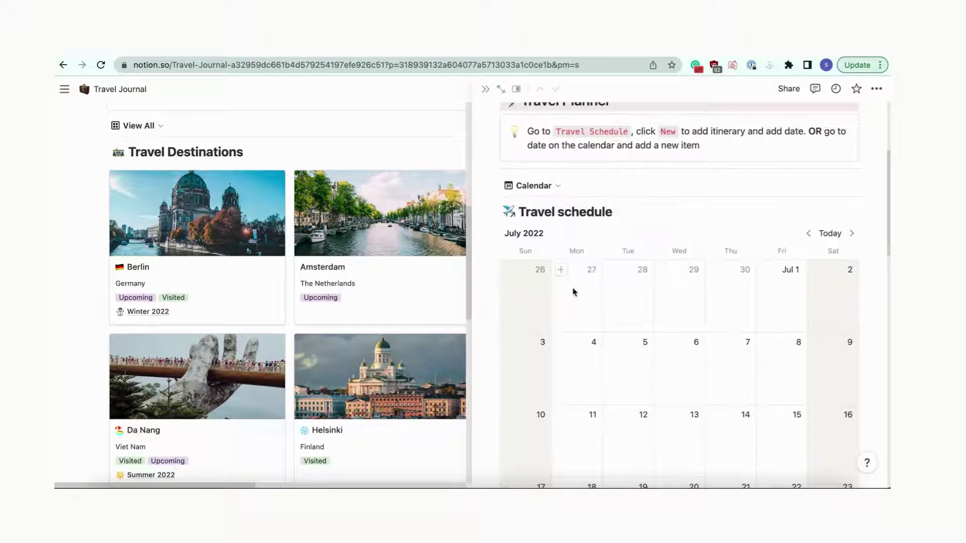
scroll(573, 291, down, 4)
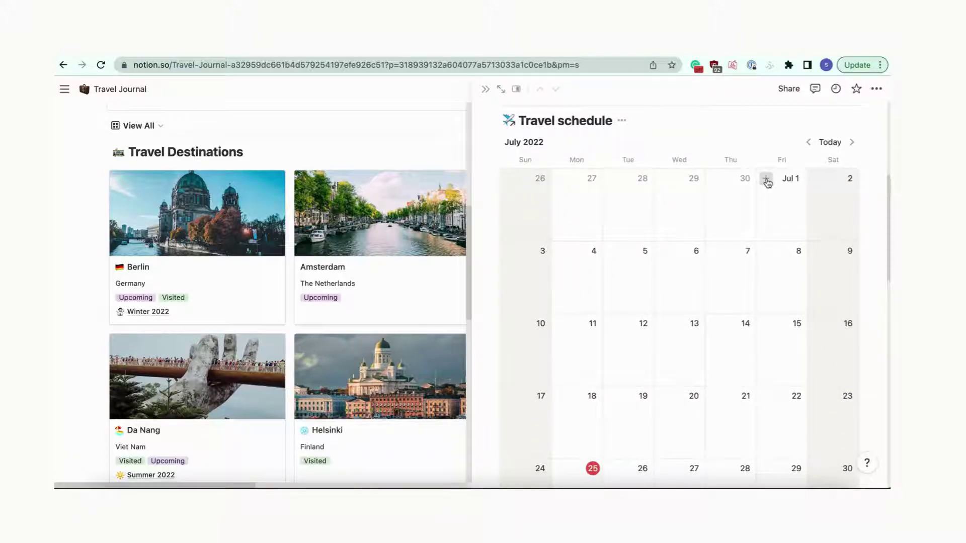
click(766, 180)
text(Fl)
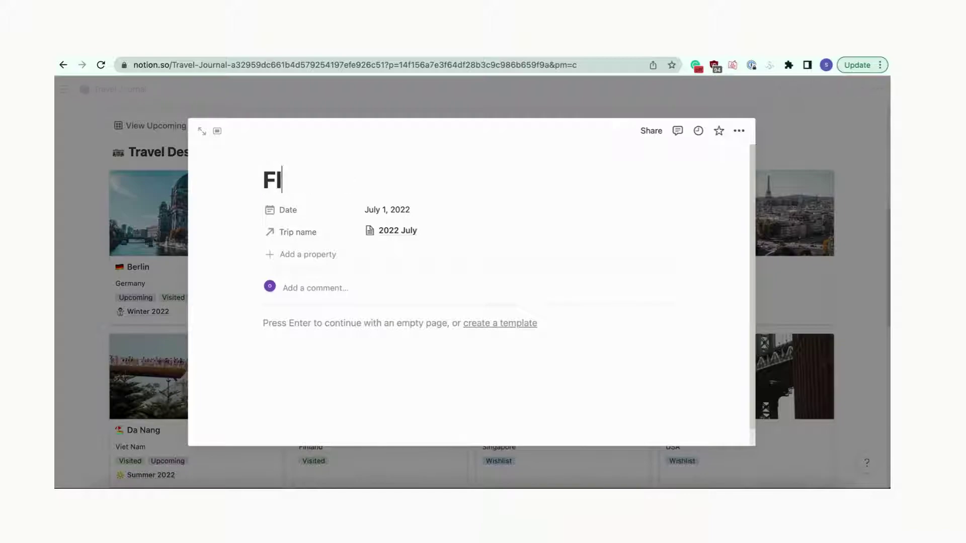
text(ight to Tokyo)
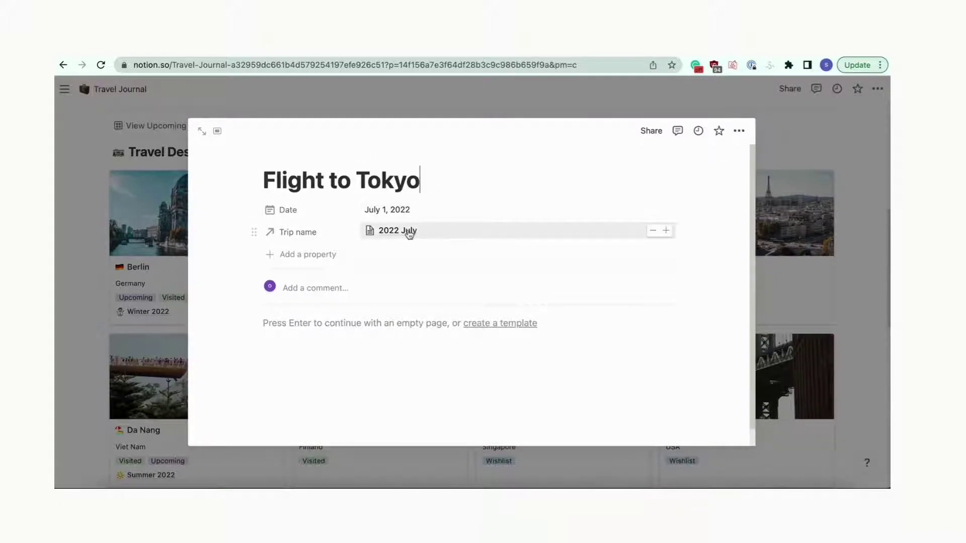
- Return to the 2022 July trip page and scroll past the calendar to the Expense Tracker
click(408, 233)
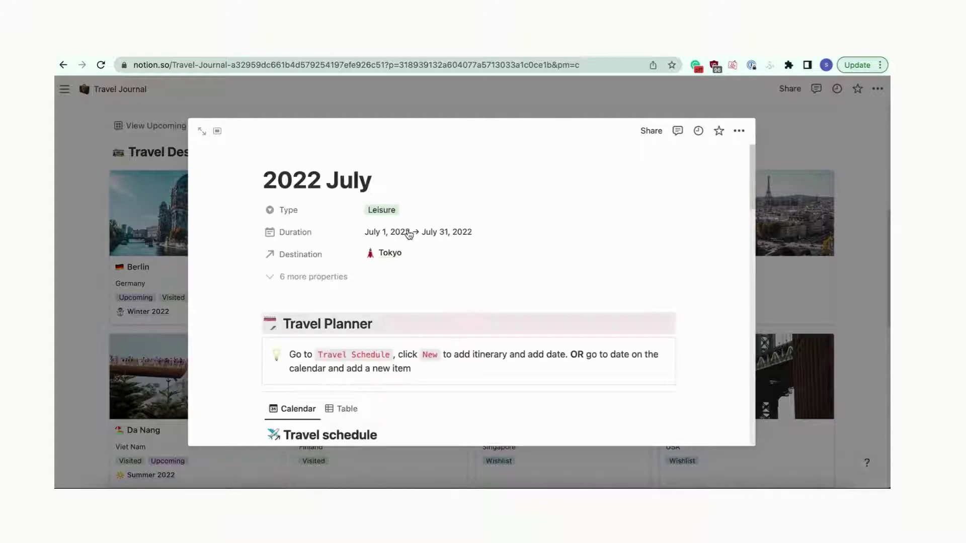
scroll(408, 233, down, 5)
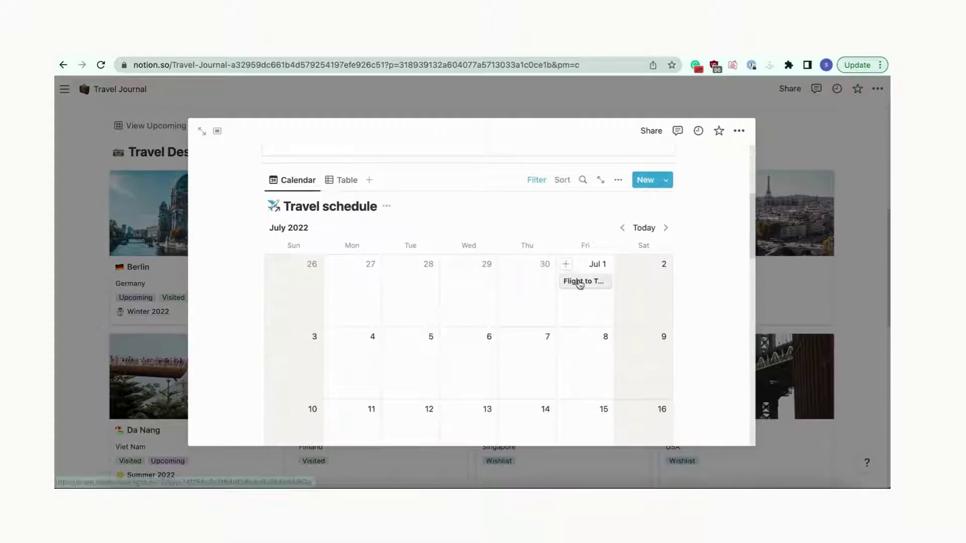
scroll(576, 279, down, 10)
scroll(579, 284, down, 1)
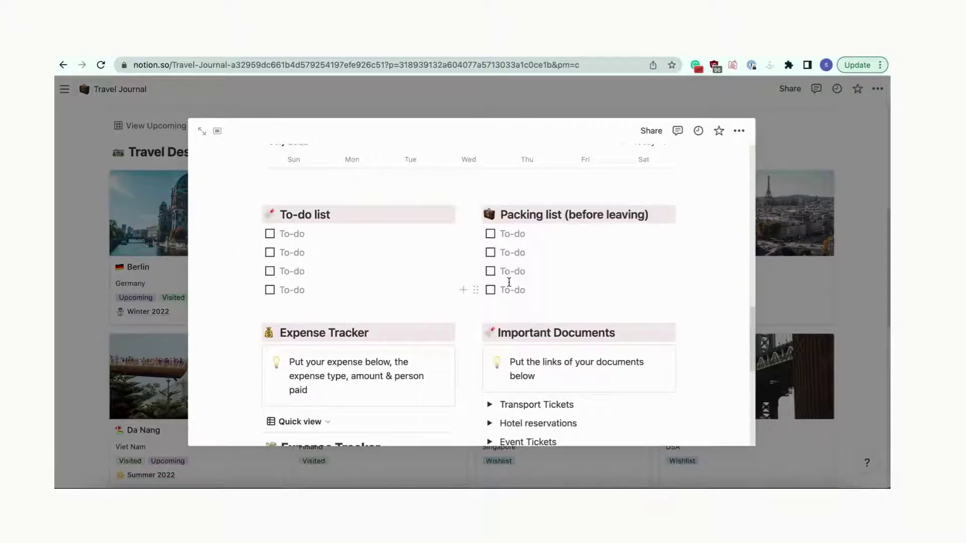
scroll(509, 282, down, 8)
scroll(508, 280, up, 2)
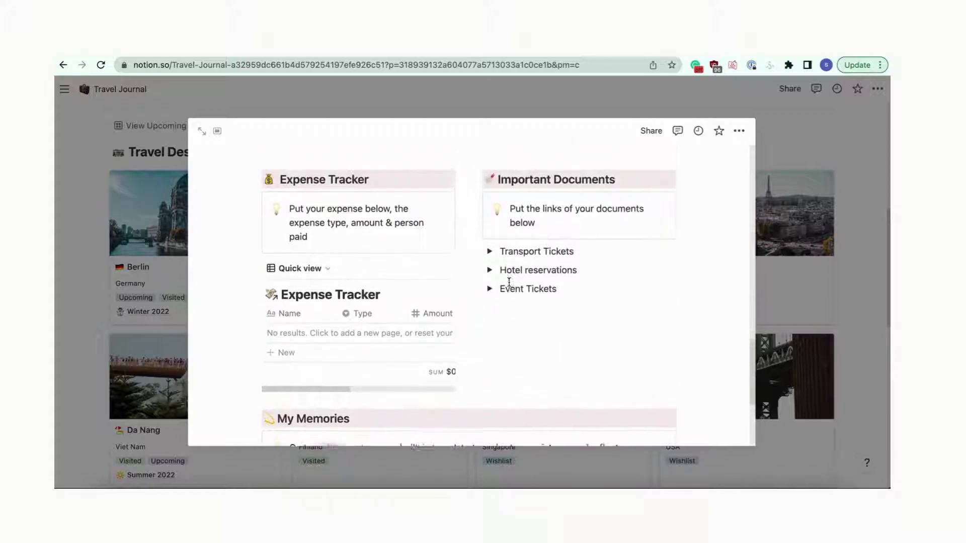
- Add a 'Flight Ticket' expense of type Transportation with a $1,000.00 amount
click(285, 356)
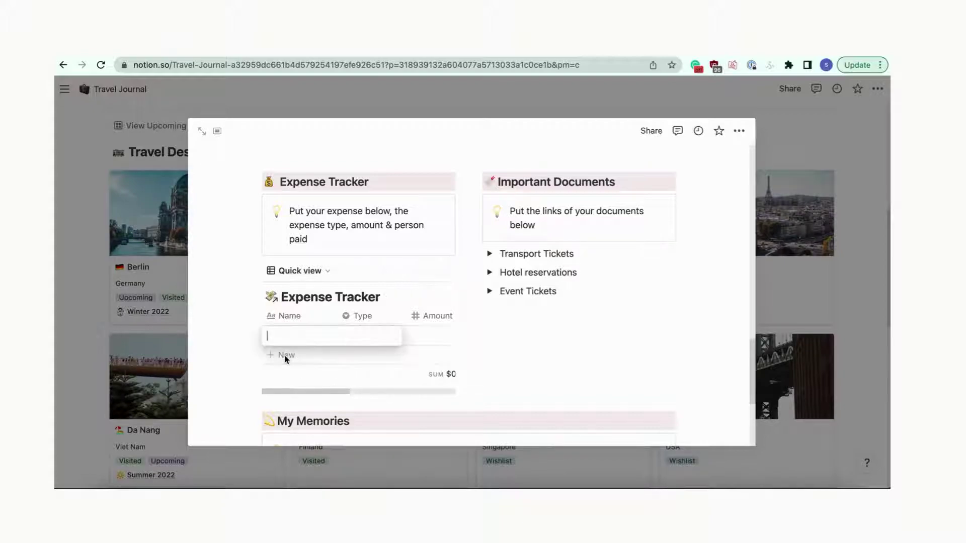
text(Flight)
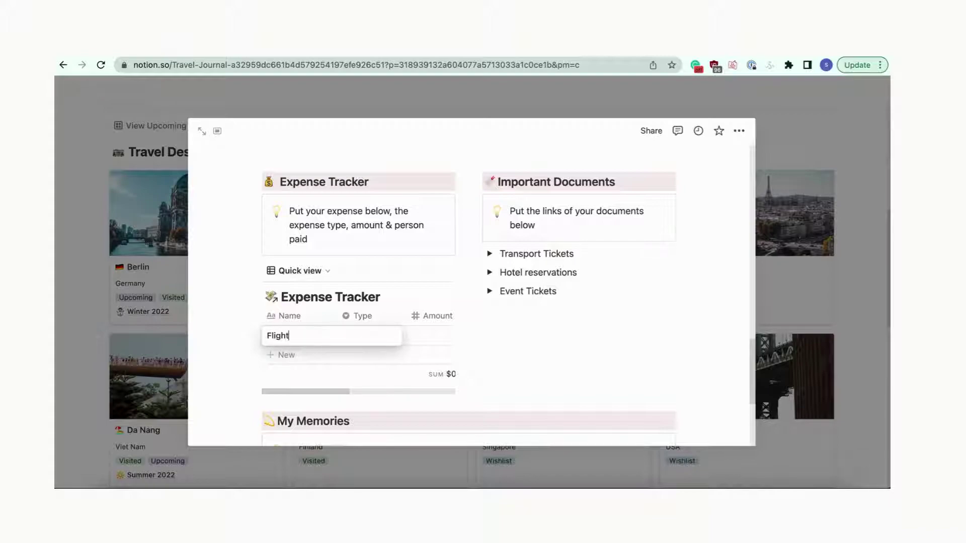
text( Ticket)
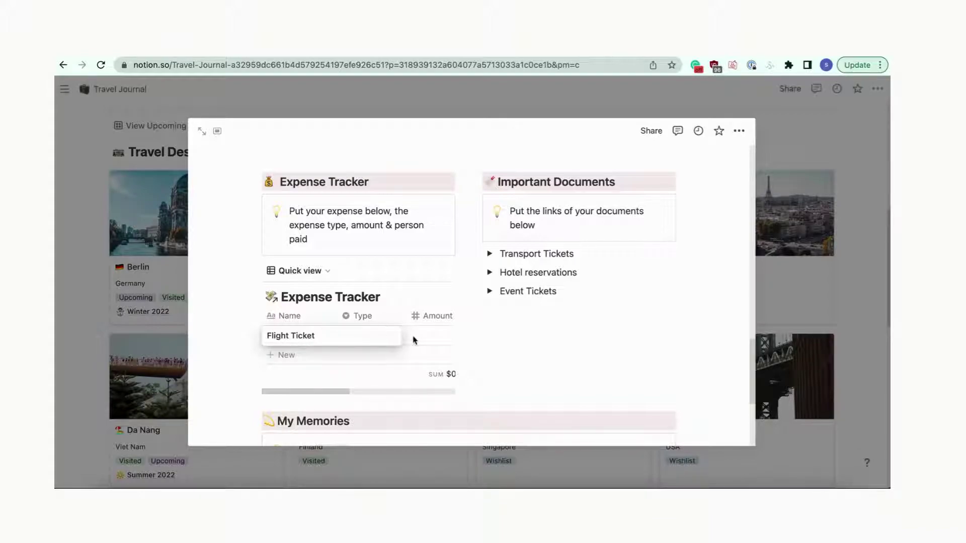
key(Return)
click(382, 337)
click(389, 374)
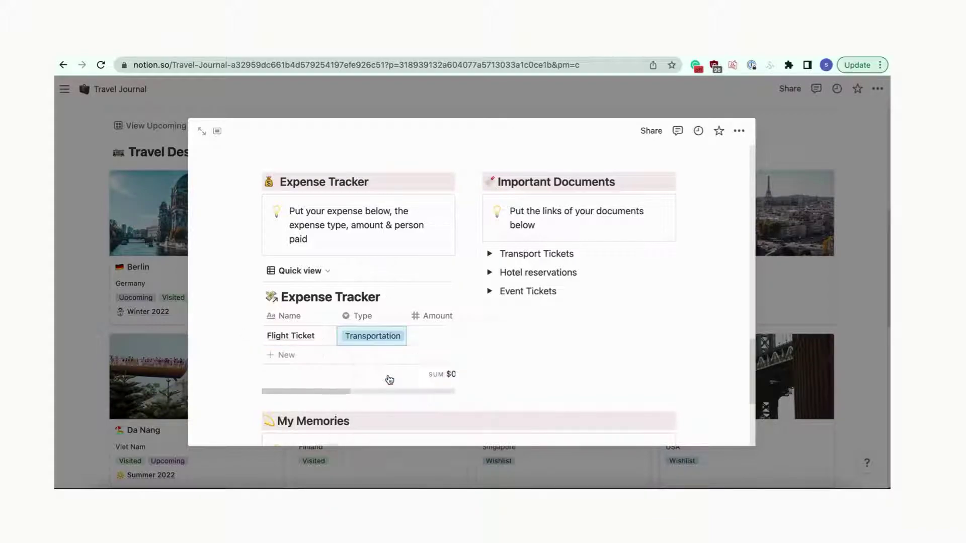
click(430, 337)
text(1000)
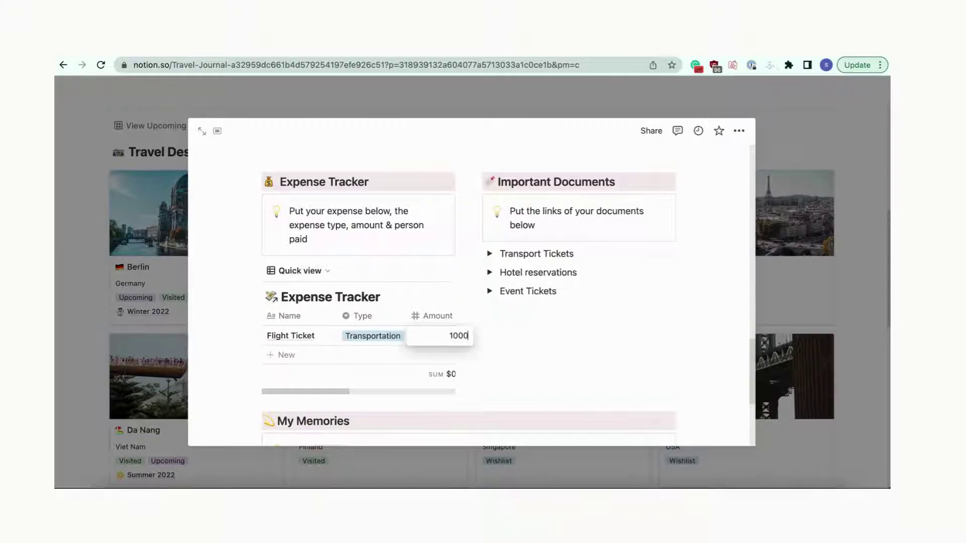
key(Return)
- Assign the person who paid for the Flight Ticket expense
scroll(446, 338, right, 3)
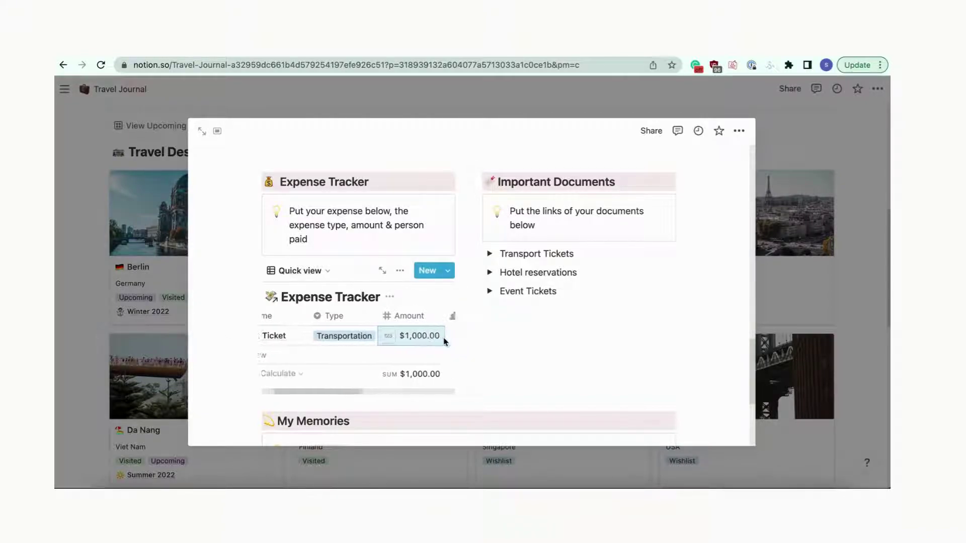
scroll(445, 342, right, 2)
click(362, 336)
click(372, 373)
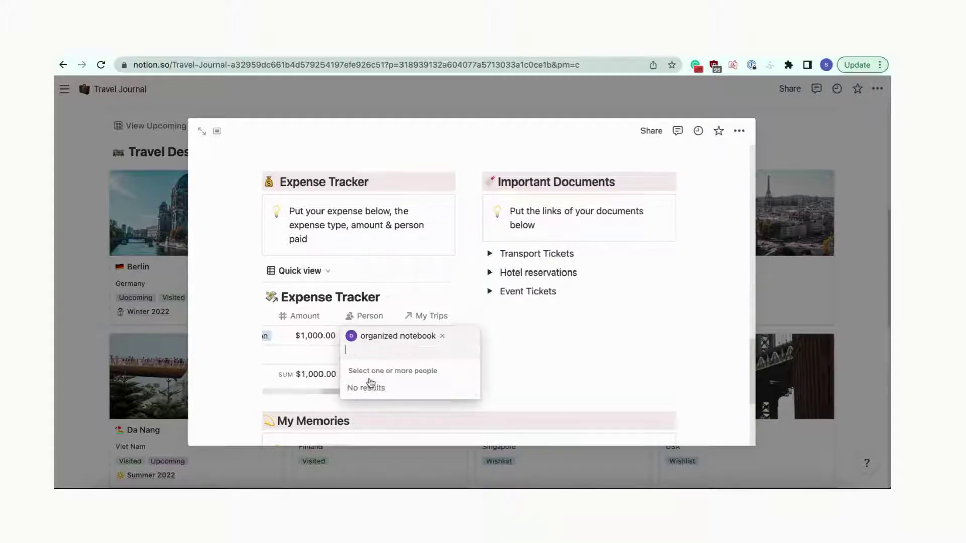
click(501, 371)
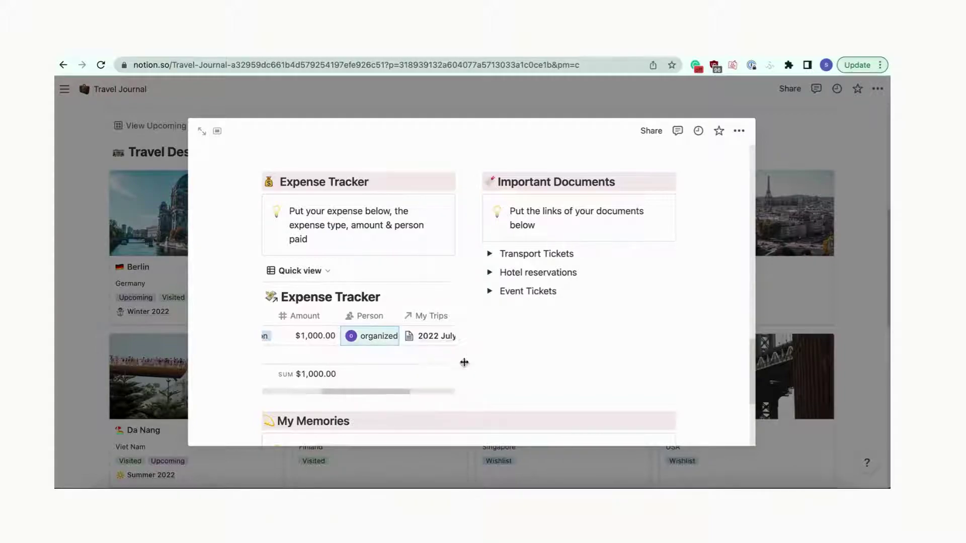
scroll(436, 345, right, 2)
scroll(437, 345, left, 4)
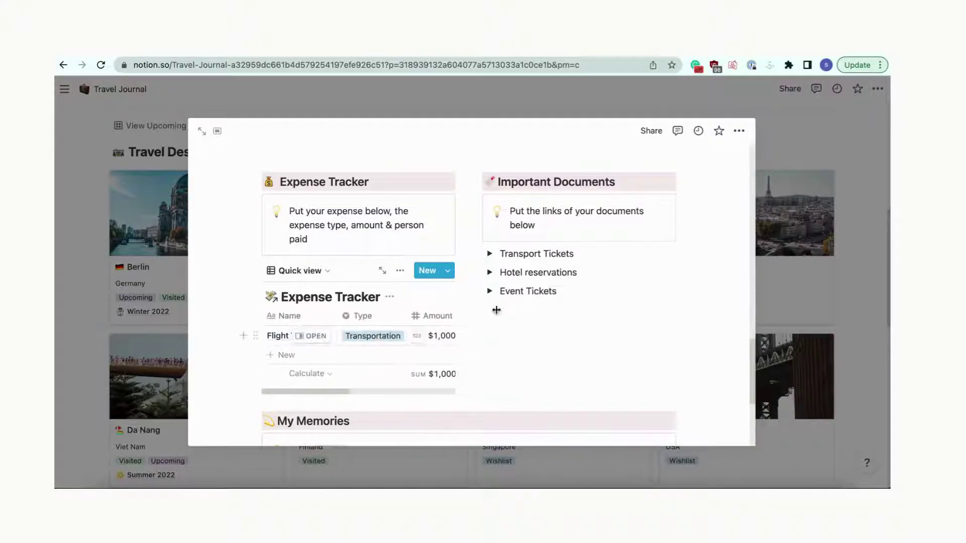
- Expand the Transport Tickets, Hotel reservations and Event Tickets toggles
click(489, 253)
scroll(503, 251, down, 2)
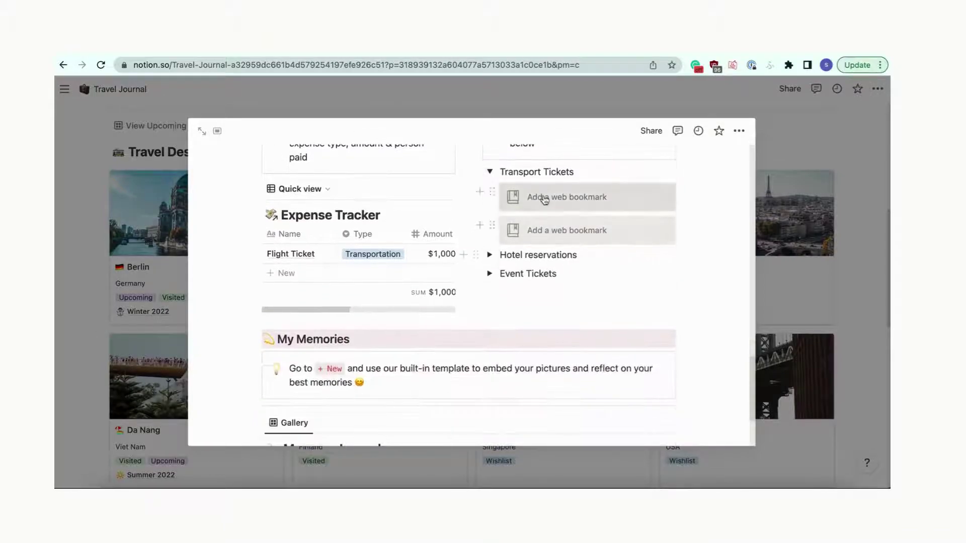
click(490, 254)
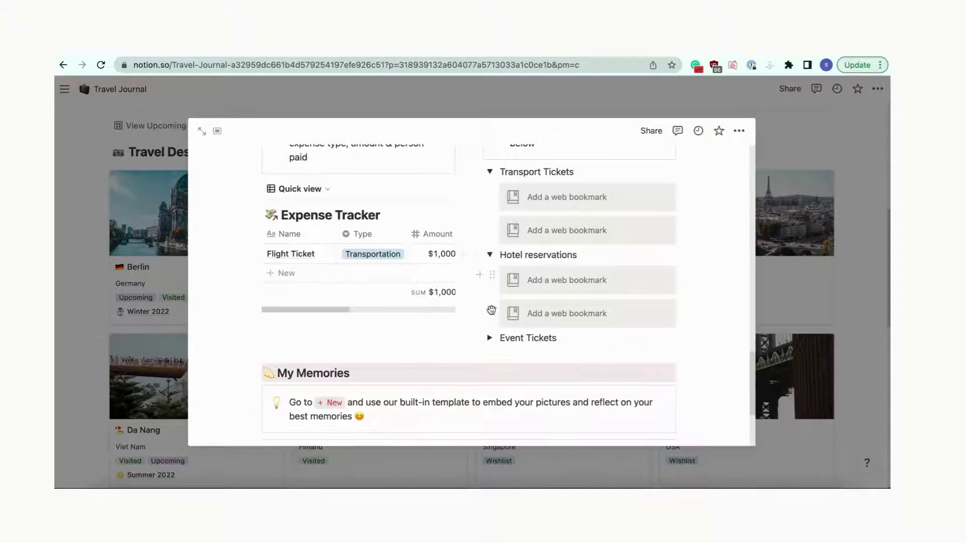
click(490, 337)
scroll(515, 292, up, 2)
- Duplicate the first bookmark block under Transport Tickets
click(550, 281)
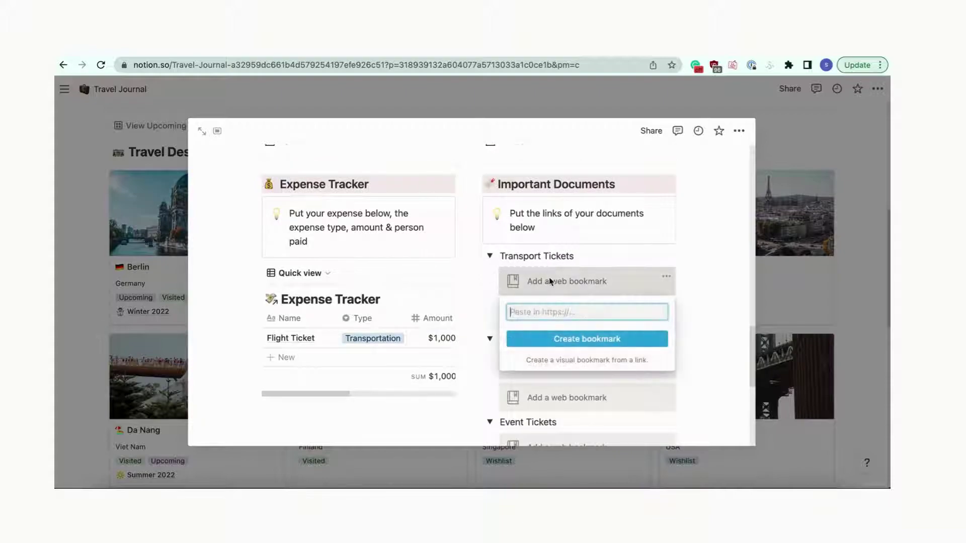
click(484, 310)
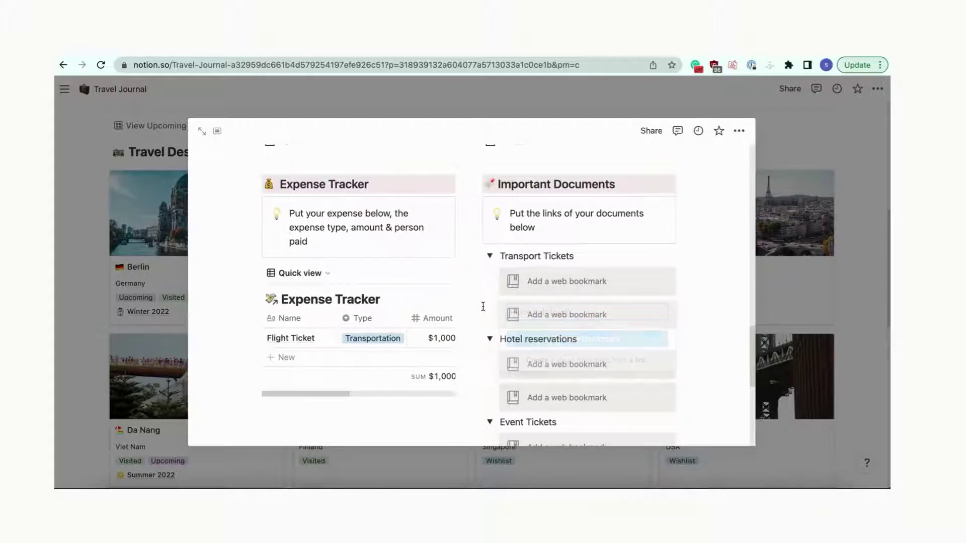
click(492, 277)
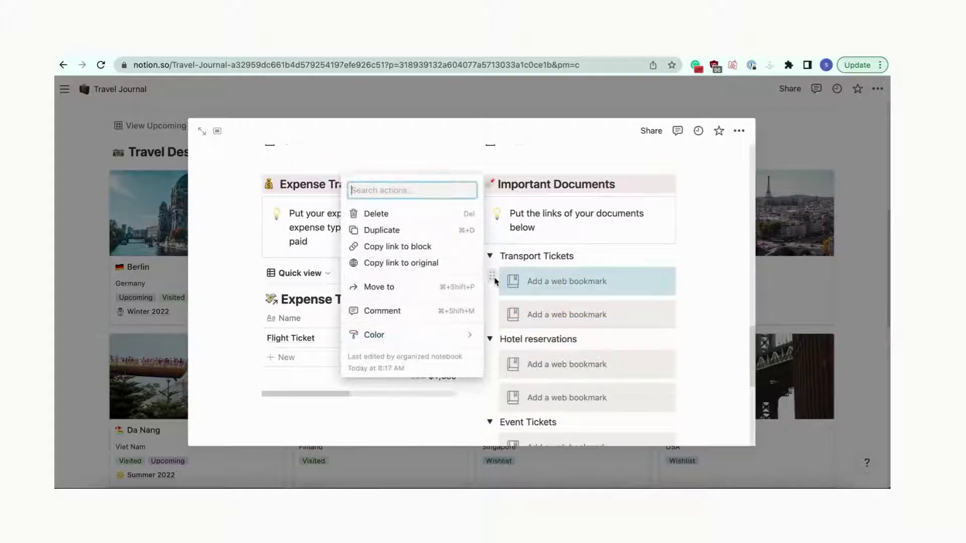
click(423, 233)
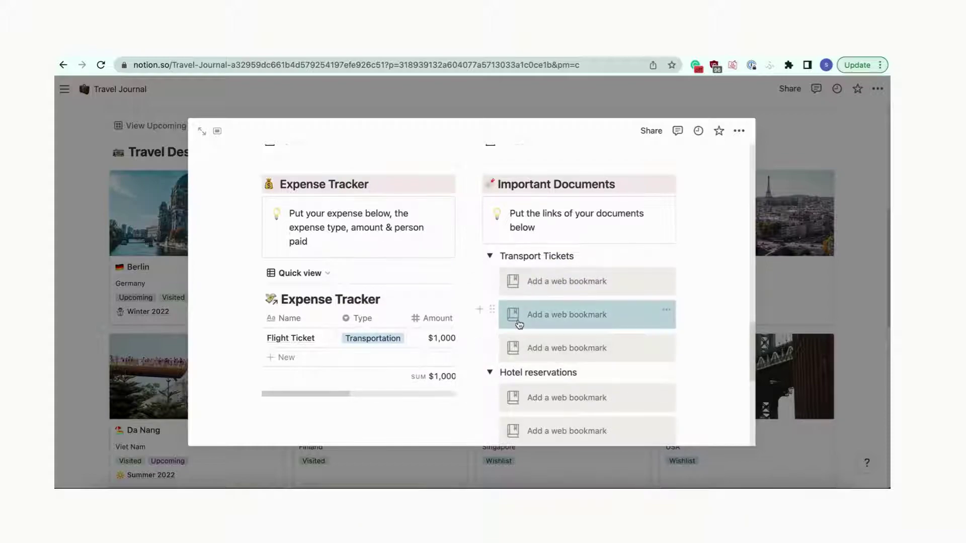
scroll(494, 277, down, 1)
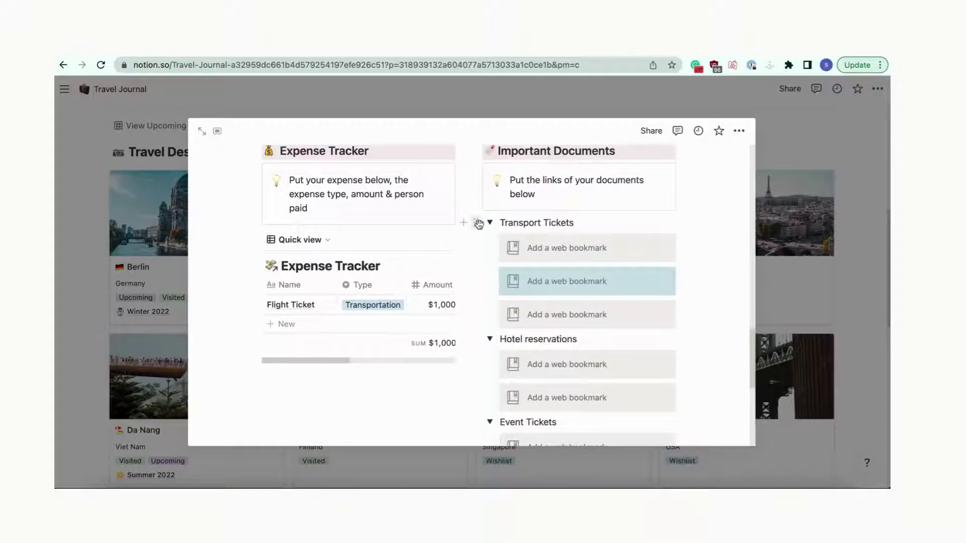
- Duplicate the Transport Tickets toggle, keep the copy collapsed, and clear the first heading's text
click(476, 224)
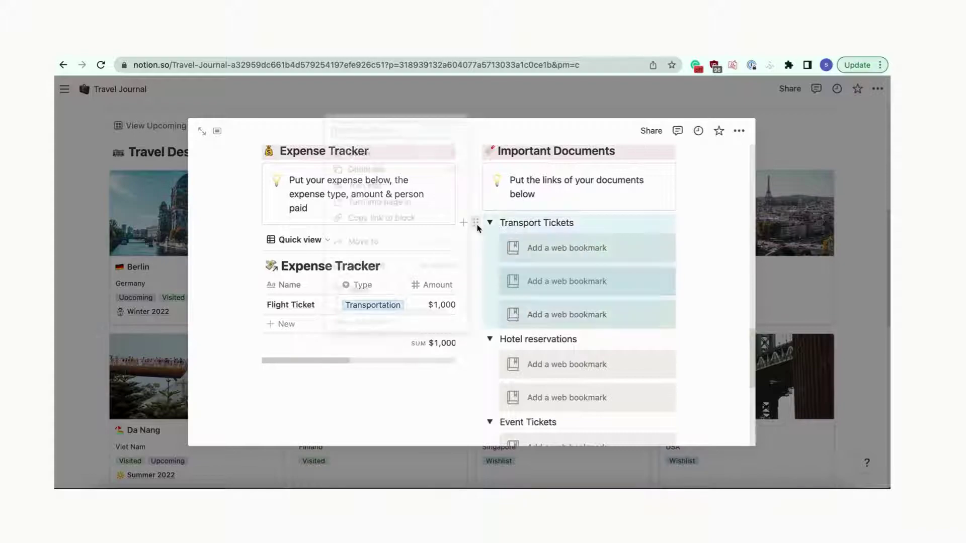
click(399, 166)
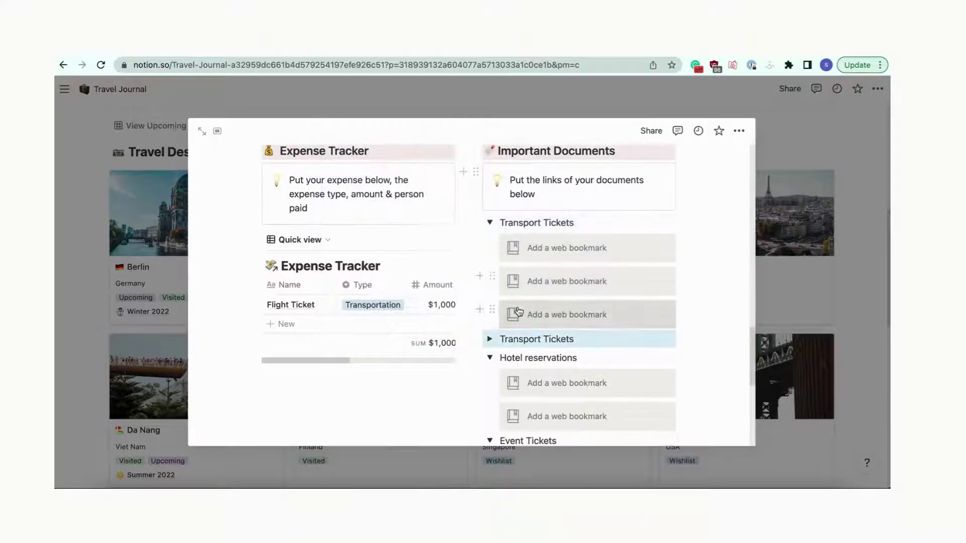
click(490, 341)
click(490, 341)
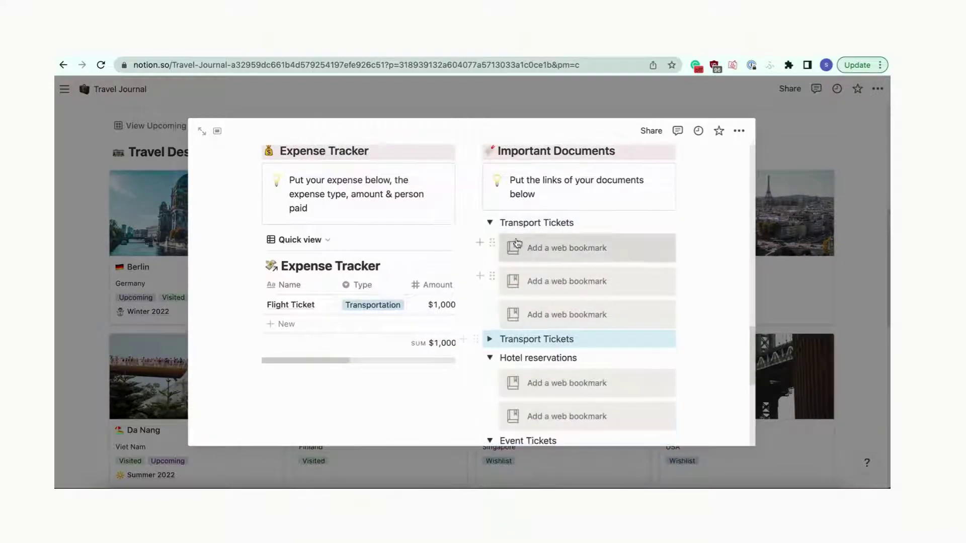
drag(575, 223, 501, 223)
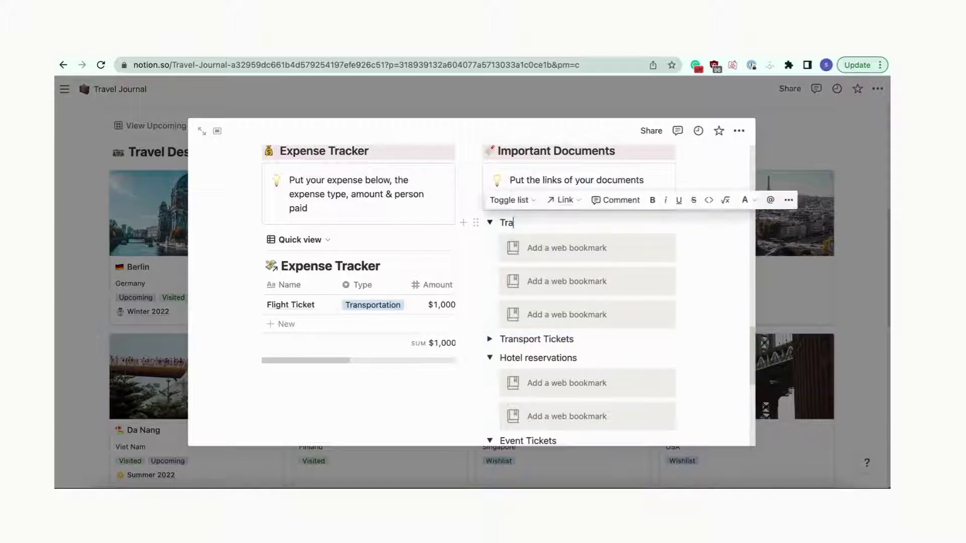
key(BackSpace)
scroll(559, 263, down, 1)
scroll(558, 263, down, 2)
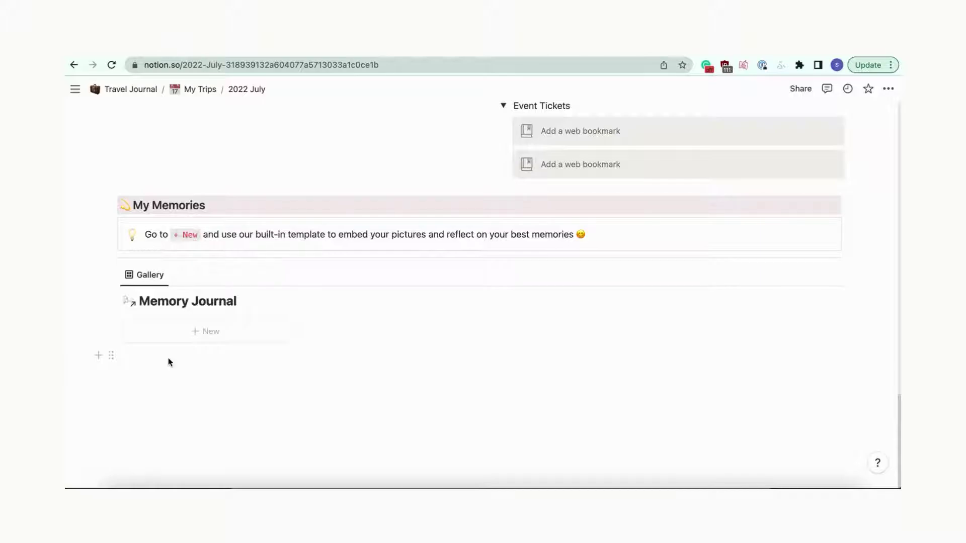
- Create the 'My First Sushi' memory dated July 6, 2022, captioned 'My first conveyer belt sushi'
click(209, 335)
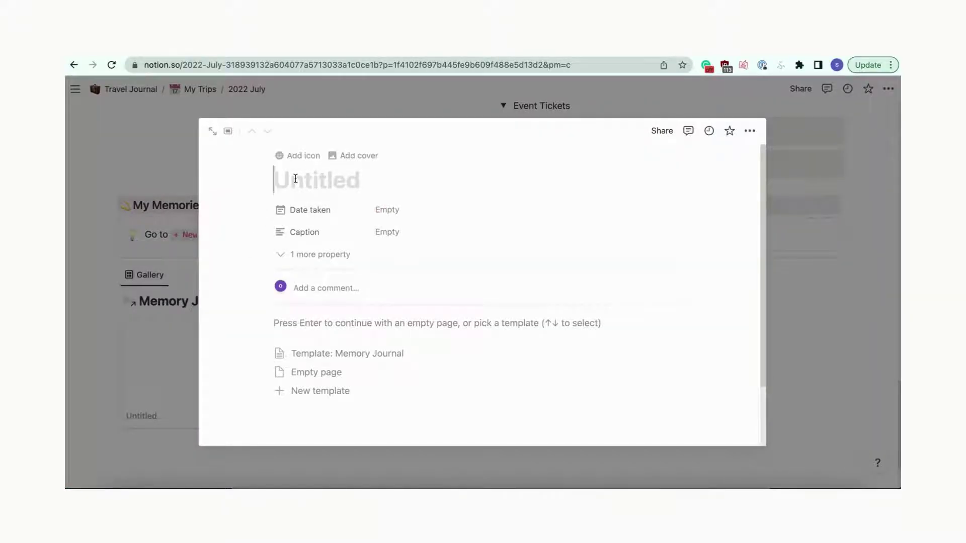
text(My F)
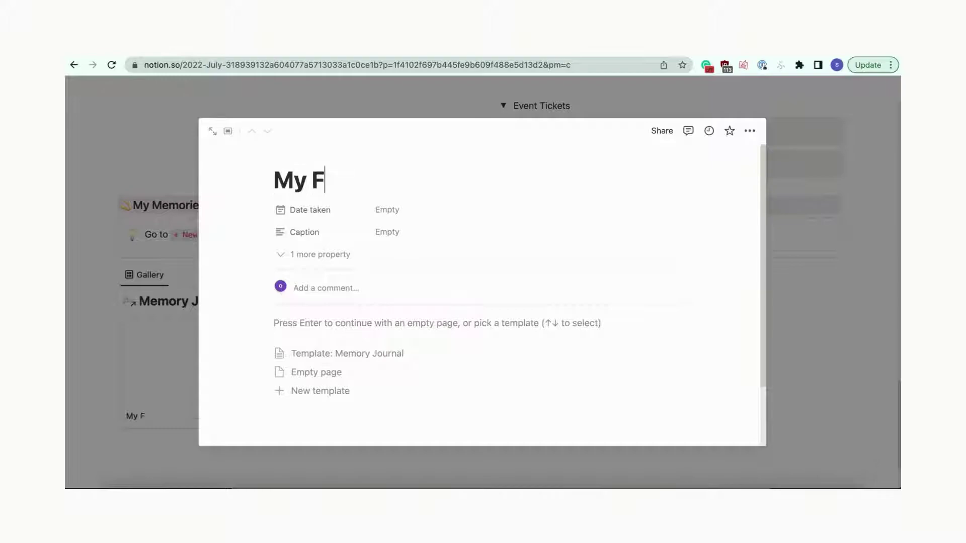
text(irst Sushi)
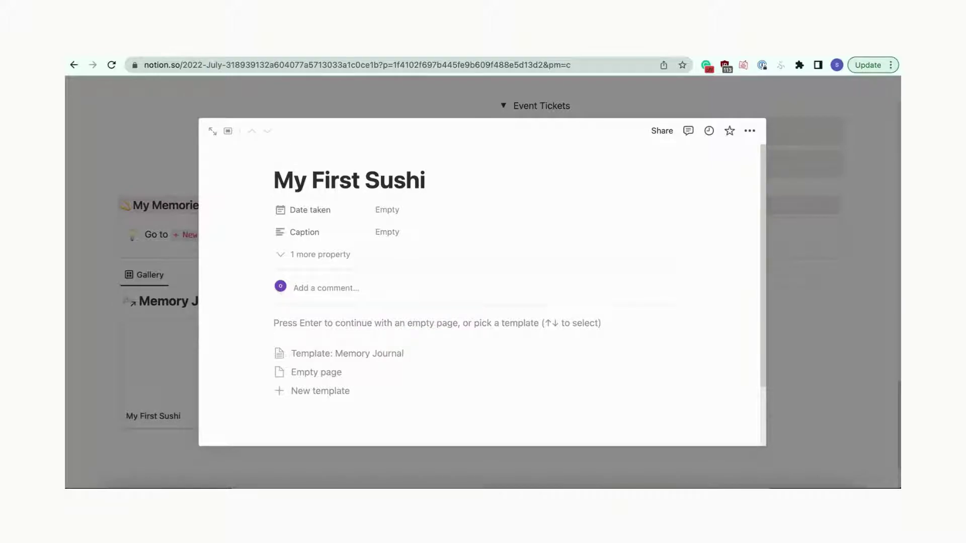
click(386, 214)
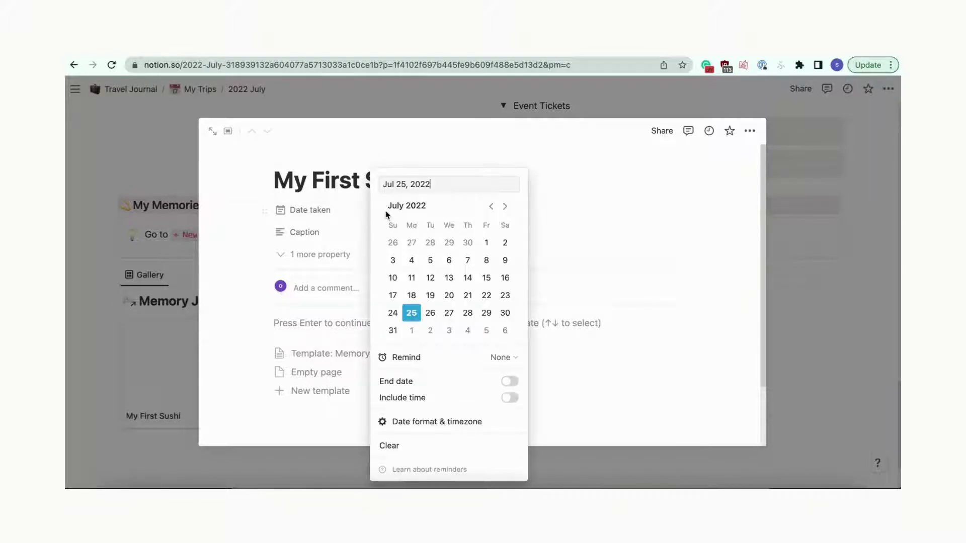
click(451, 262)
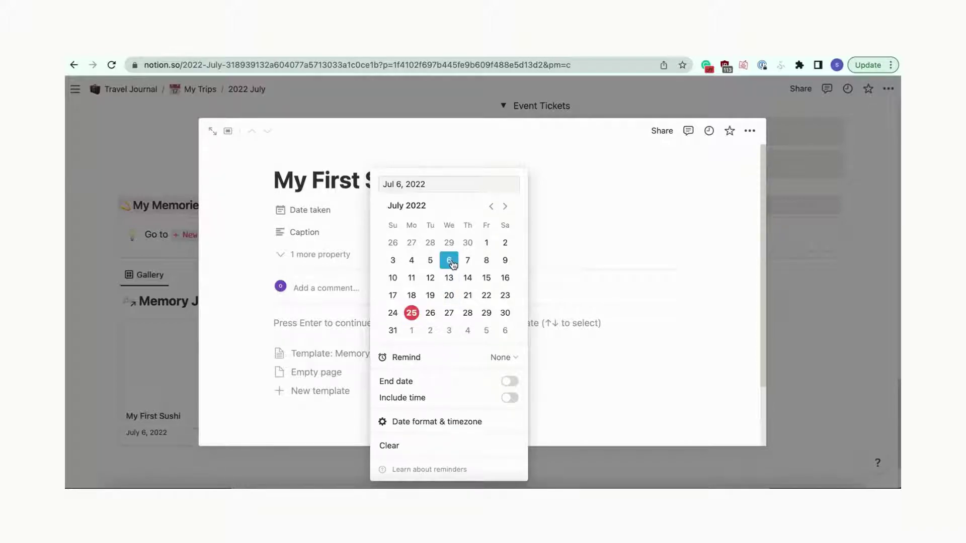
click(556, 258)
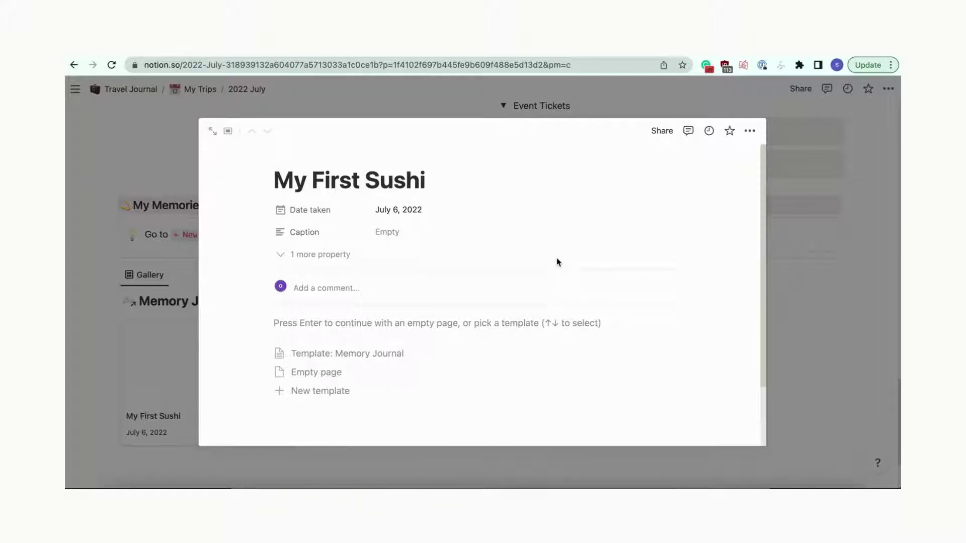
click(387, 235)
text(My firs)
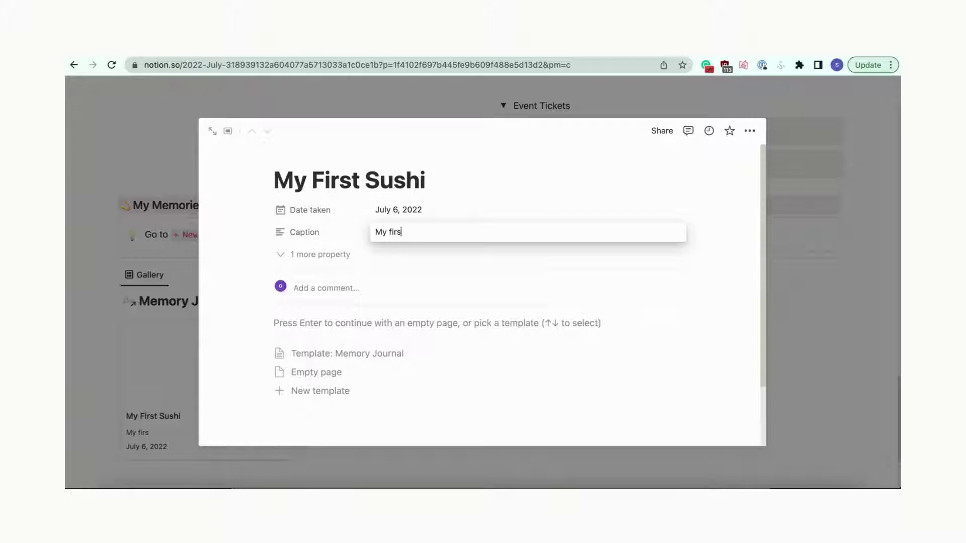
text(t conveyer )
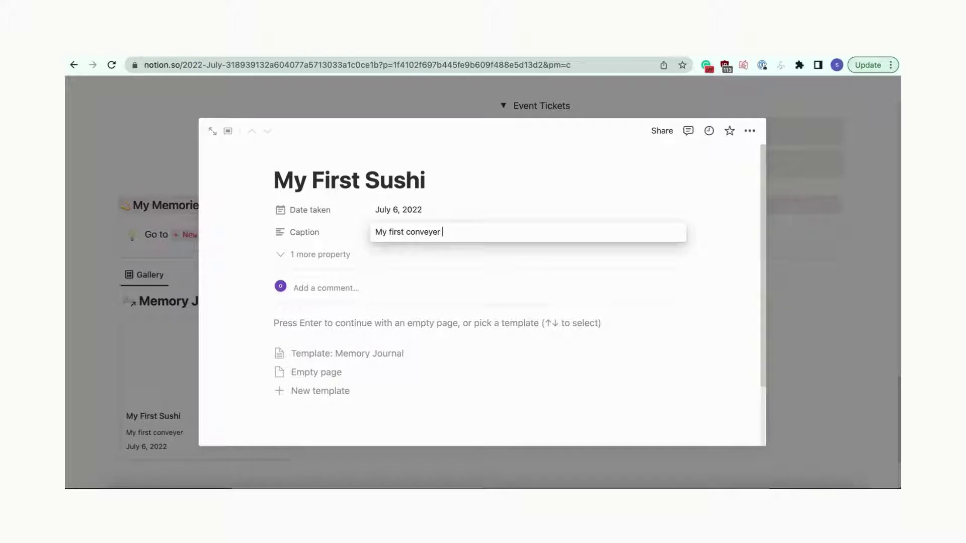
text(belt sushi)
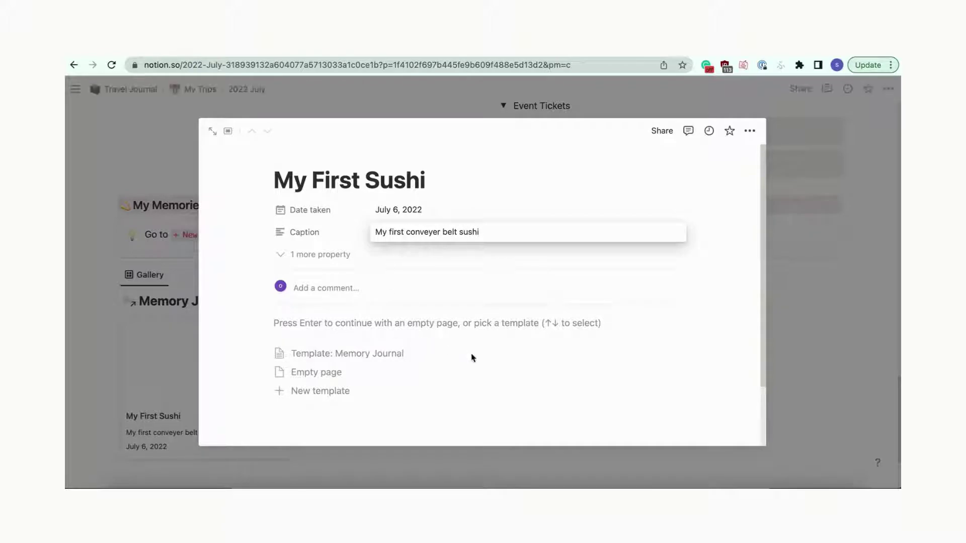
key(Return)
- Apply the Memory Journal template and upload the Sushi.HEIC photo
click(337, 356)
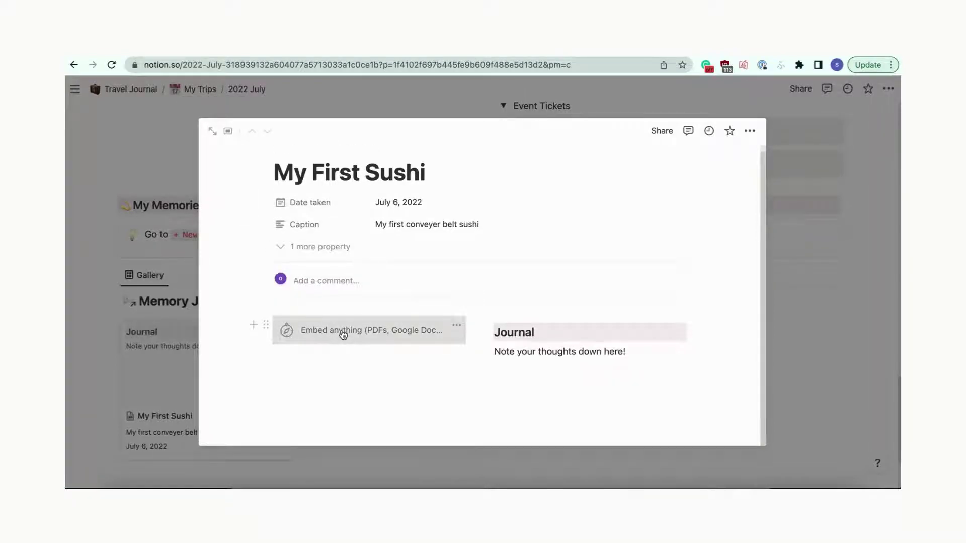
click(342, 334)
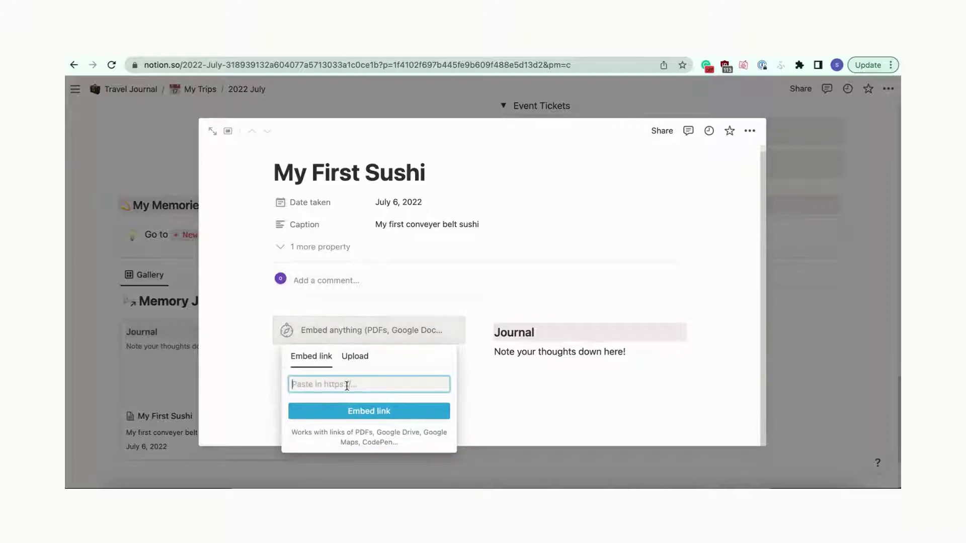
click(352, 357)
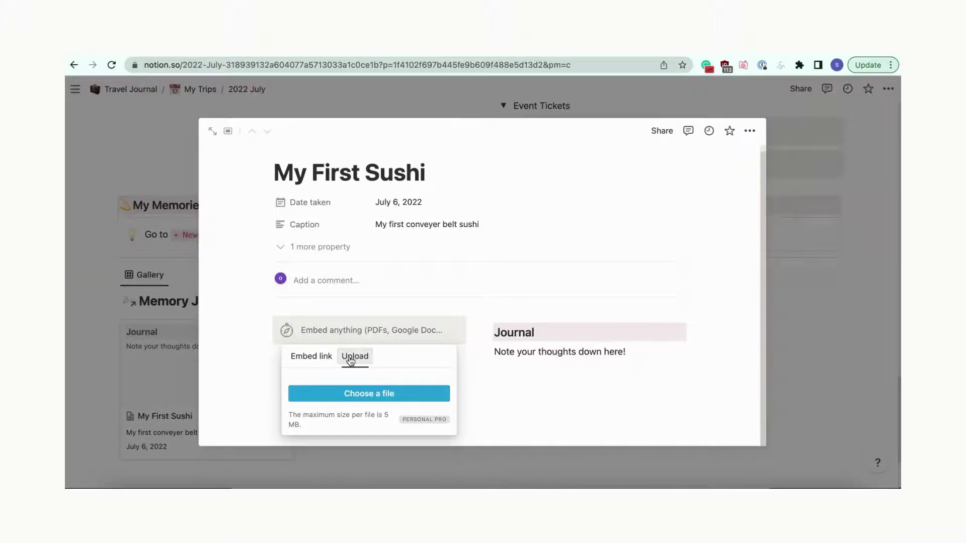
click(354, 394)
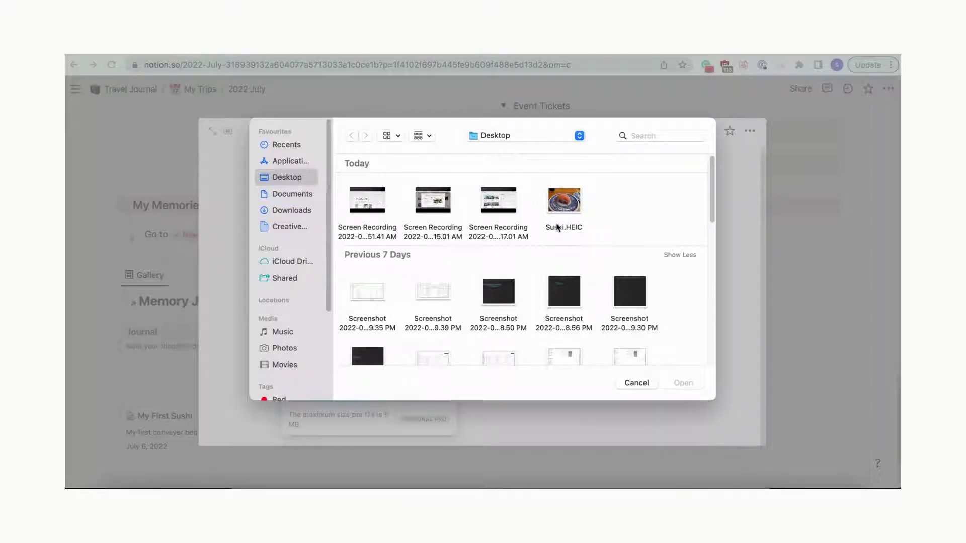
double_click(561, 227)
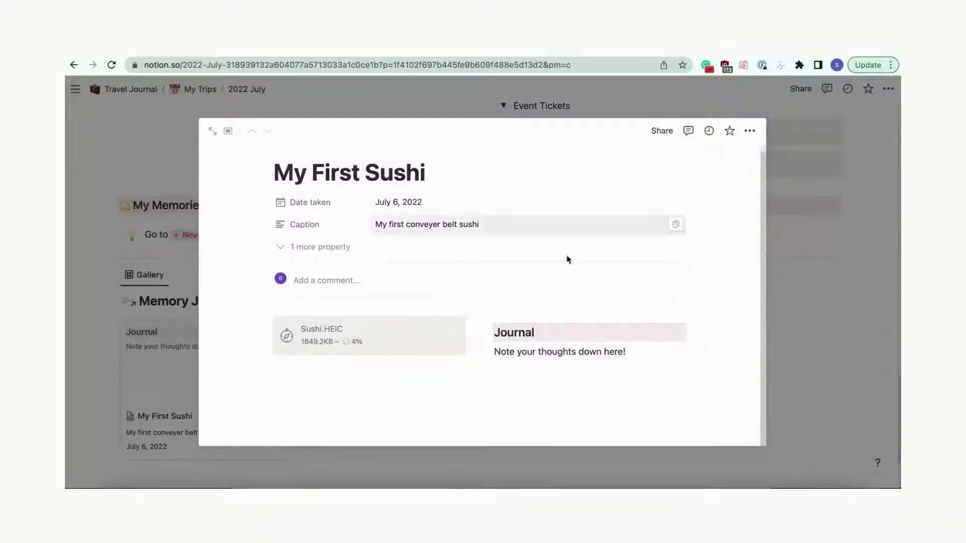
- Replace the Journal placeholder with a note about first trying conveyer belt sushi and its tuna
triple_click(567, 351)
text(I went with some friends to try conveyer belt sushi for the first time! The tuna wa s)
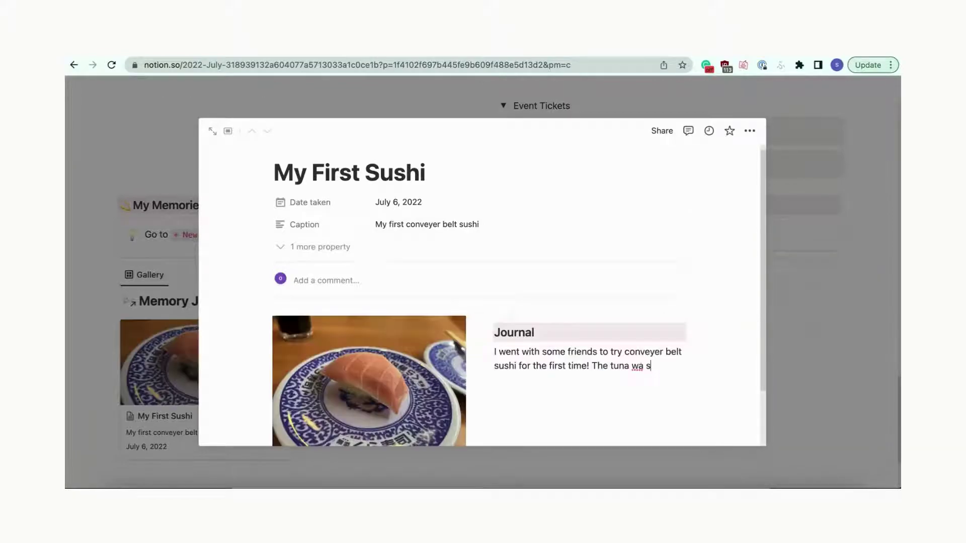
key(BackSpace)
key(BackSpace)
text(s delicious!)
scroll(626, 368, down, 3)
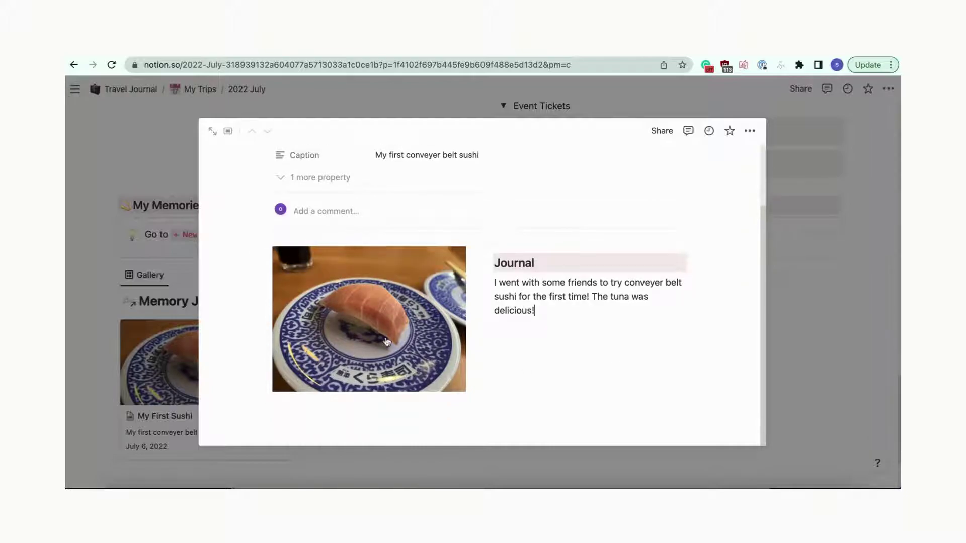
scroll(407, 328, up, 3)
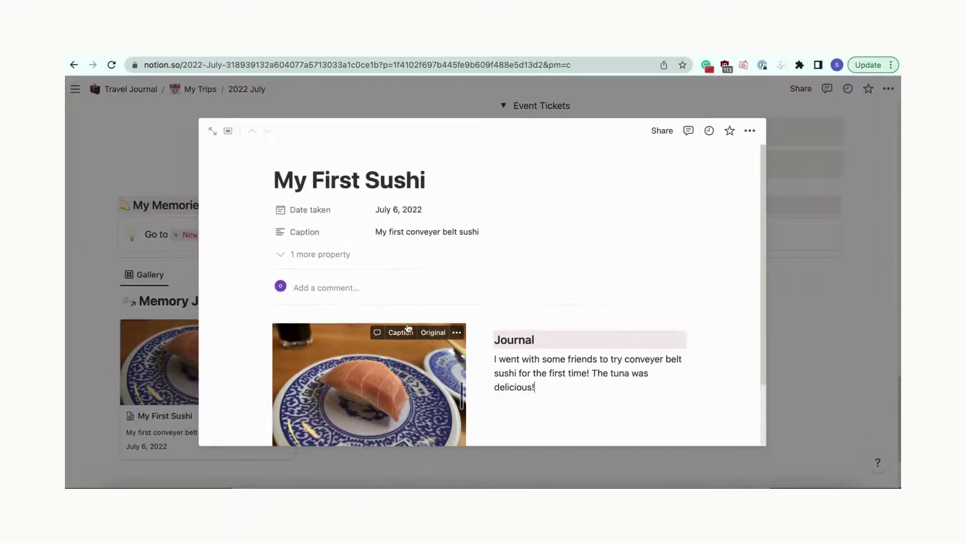
click(805, 331)
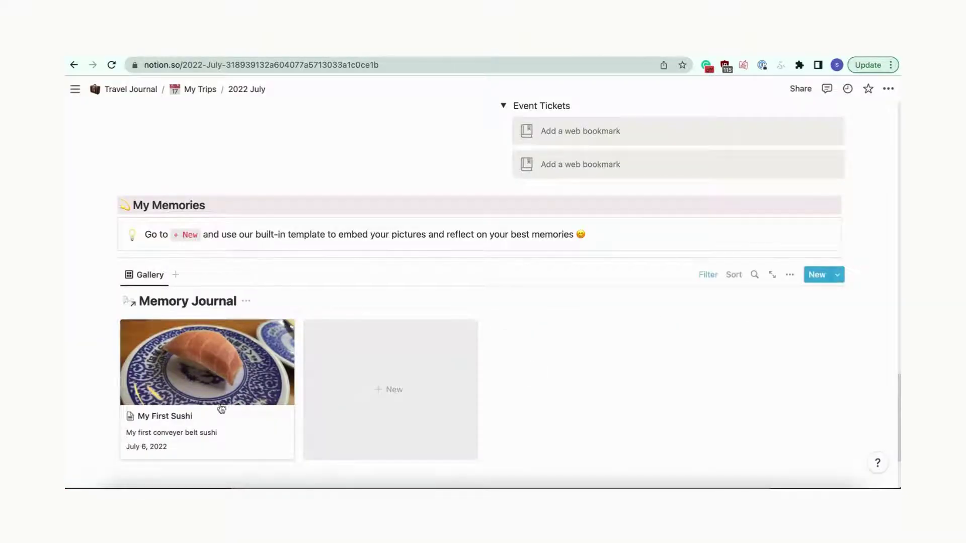